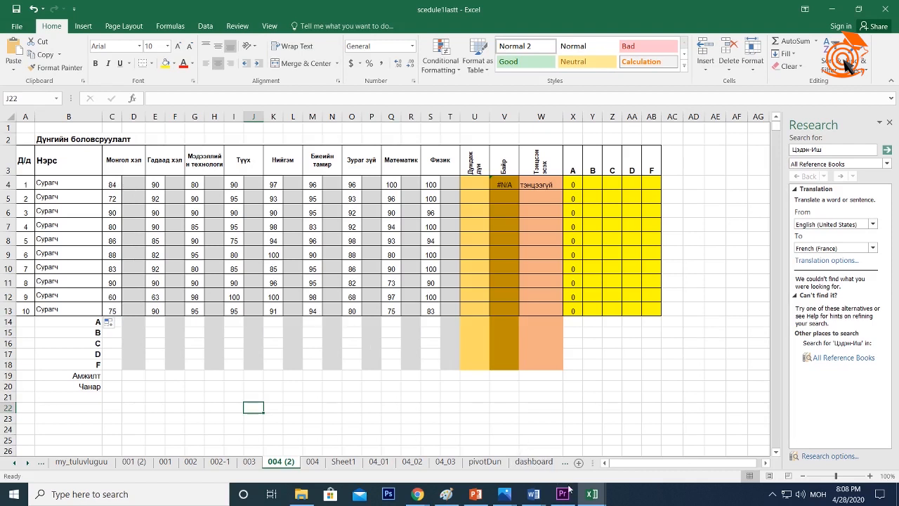
# Switch to Document1 in Word and copy the whole nested IF grading formula.
pyautogui.moveTo(588, 499)
pyautogui.moveTo(534, 494)
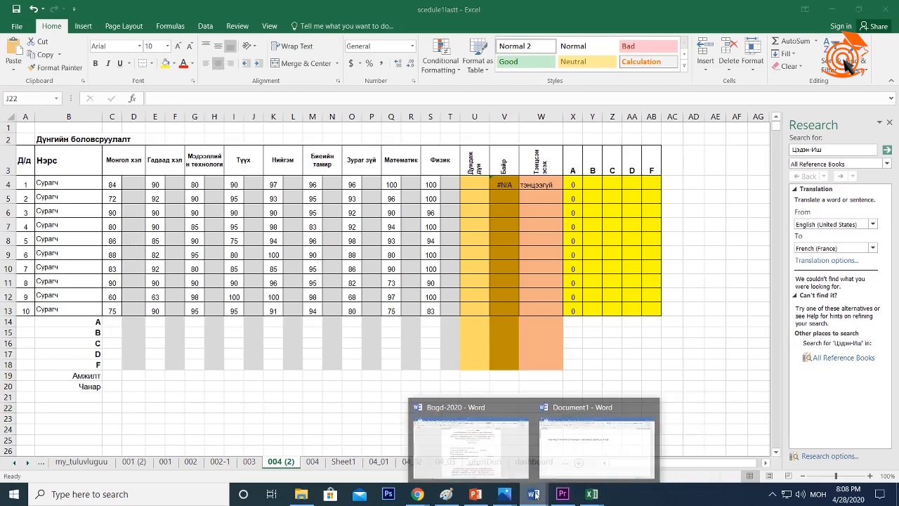
pyautogui.click(581, 450)
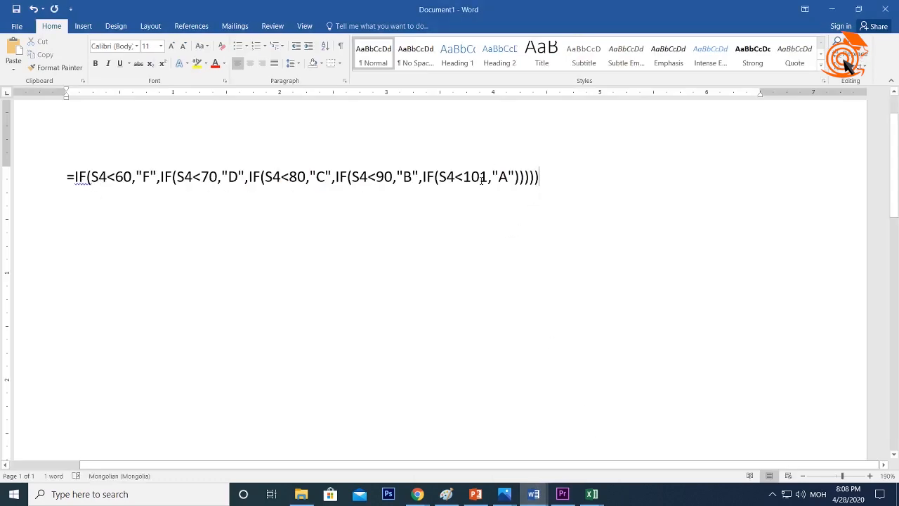
pyautogui.moveTo(560, 180); pyautogui.dragTo(65, 179)
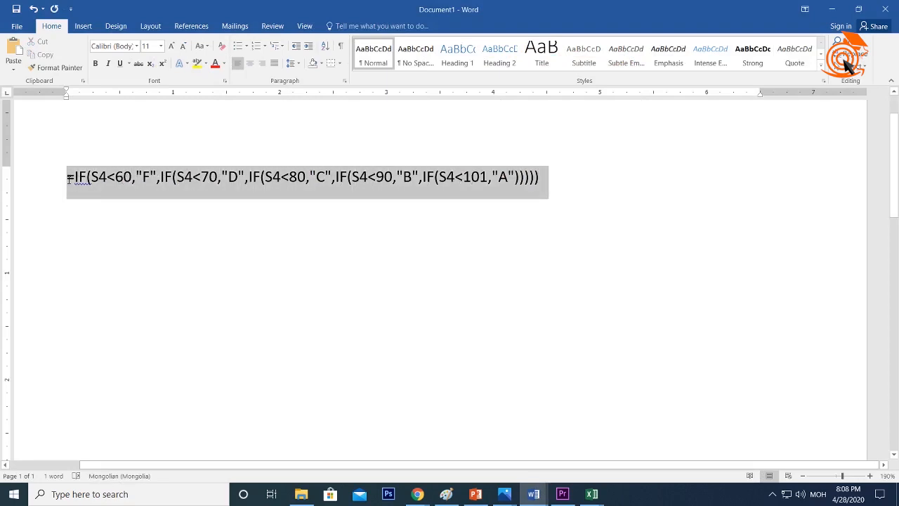
pyautogui.rightClick(118, 184)
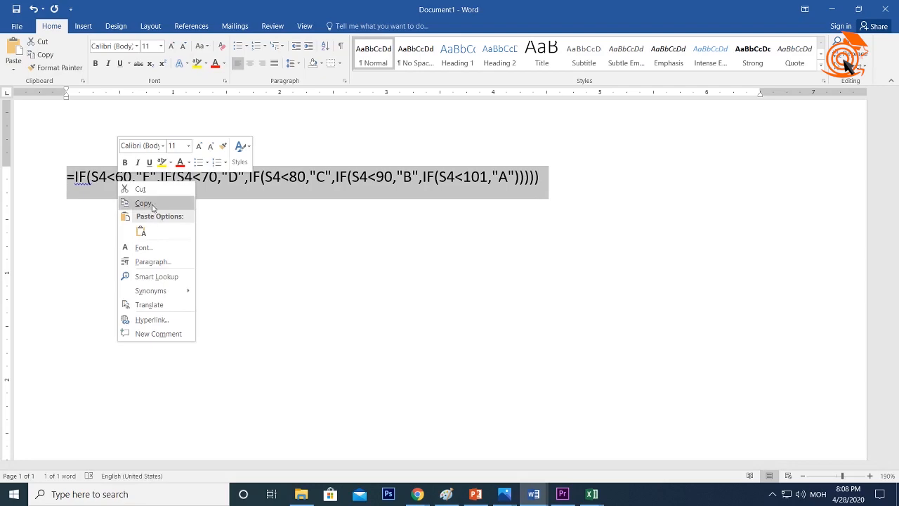
pyautogui.click(149, 202)
# Switch back to the scedule1lastt workbook in Excel and paste the copied grading formula into cell D4.
pyautogui.click(591, 494)
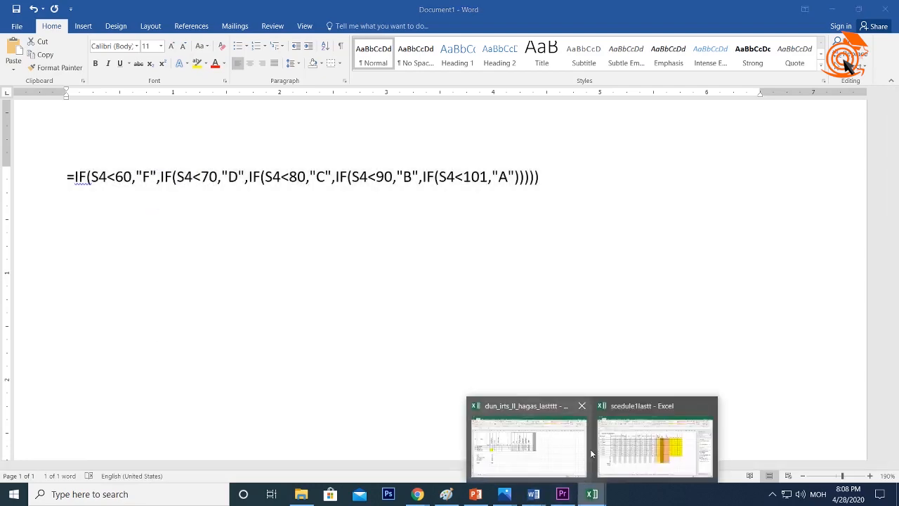
pyautogui.click(621, 453)
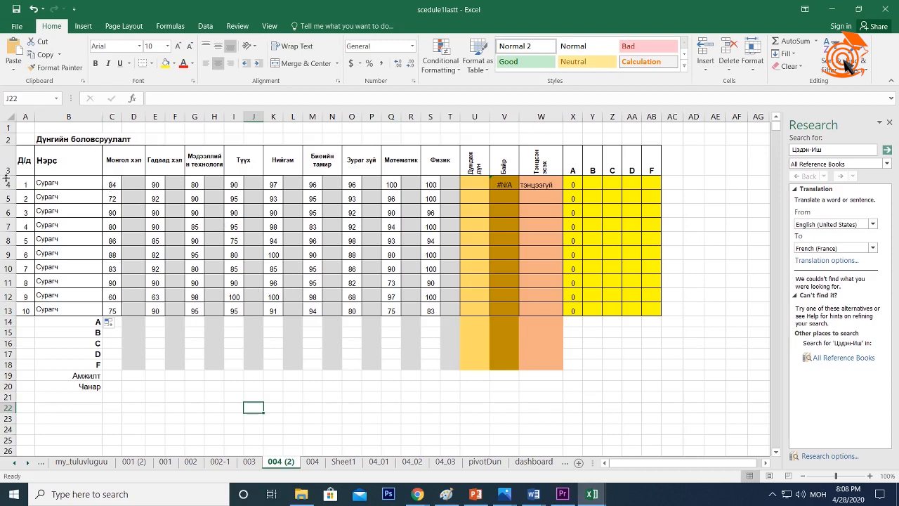
pyautogui.click(132, 184)
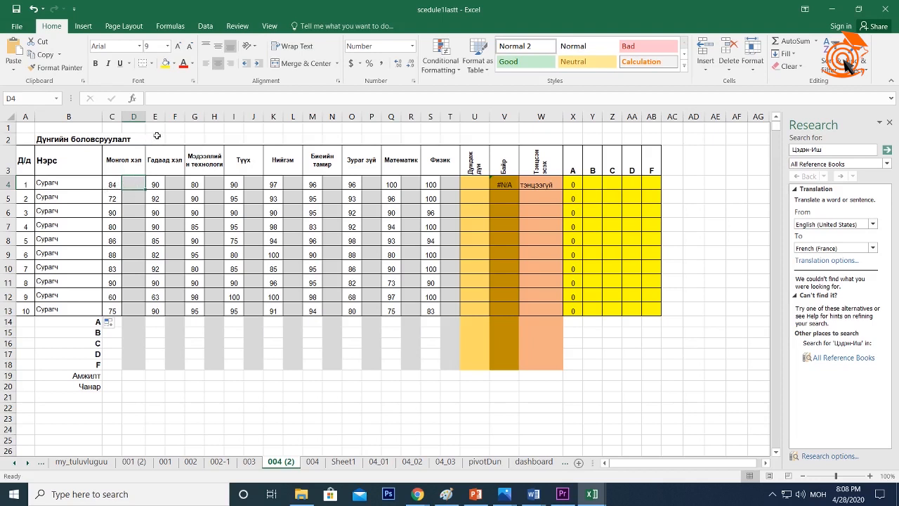
pyautogui.click(157, 99)
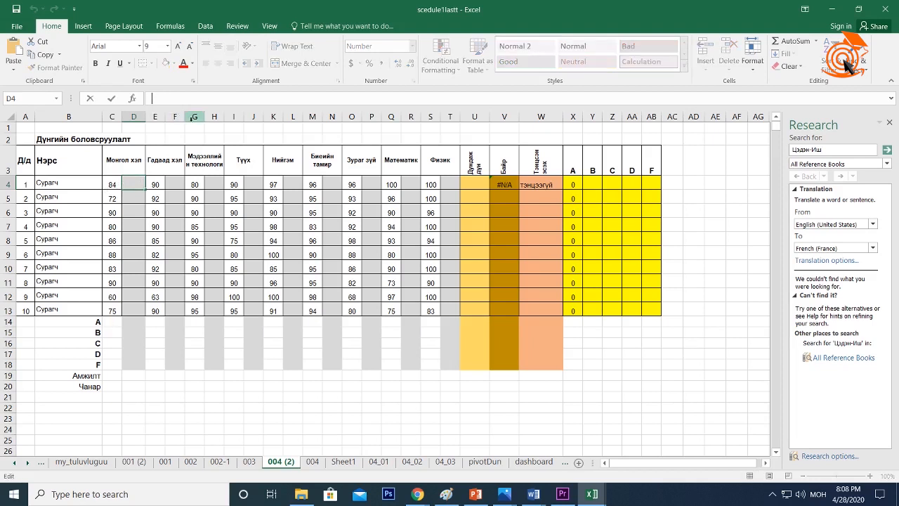
pyautogui.hotkey('ctrl', 'v')
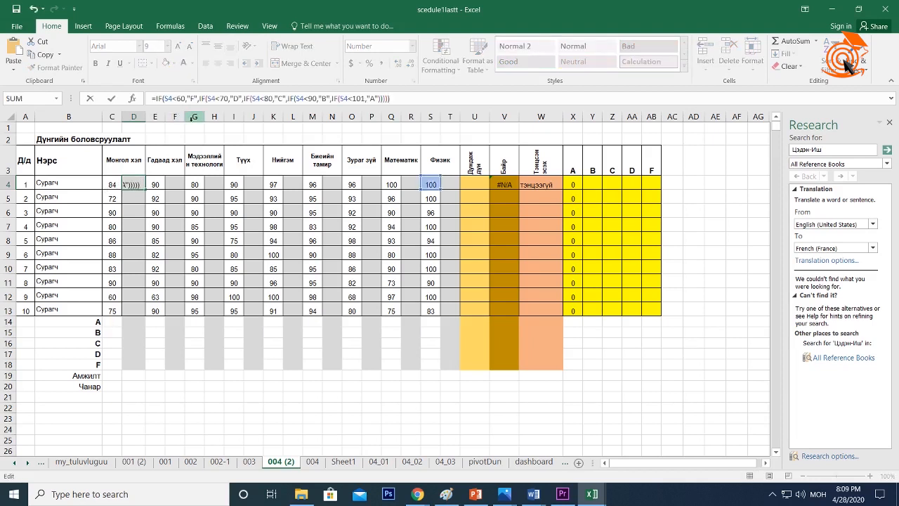
pyautogui.press('Return')
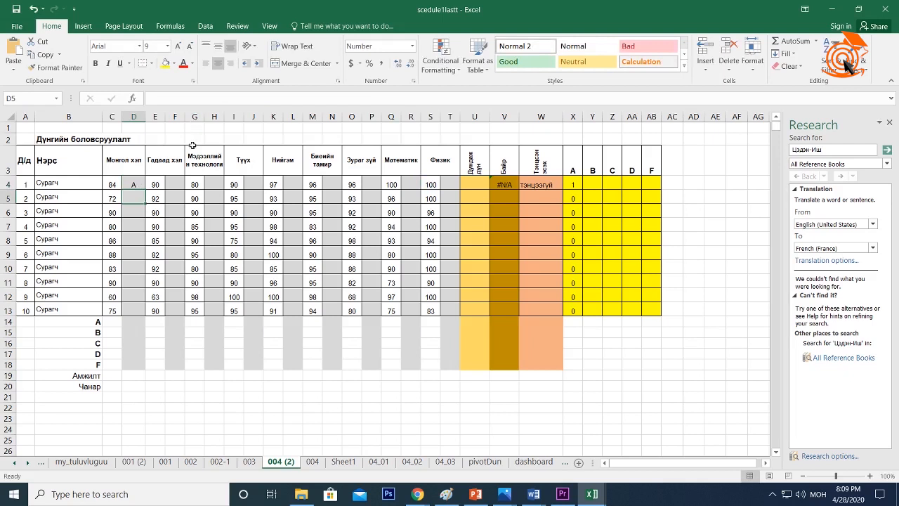
# In the D4 formula, replace the S4 reference with C4 in the <60 and <70 tests.
pyautogui.click(136, 183)
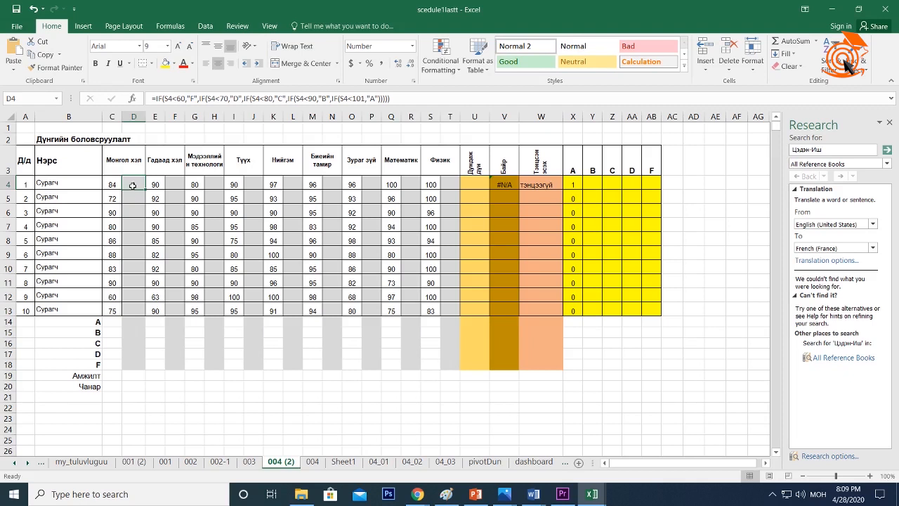
pyautogui.click(212, 99)
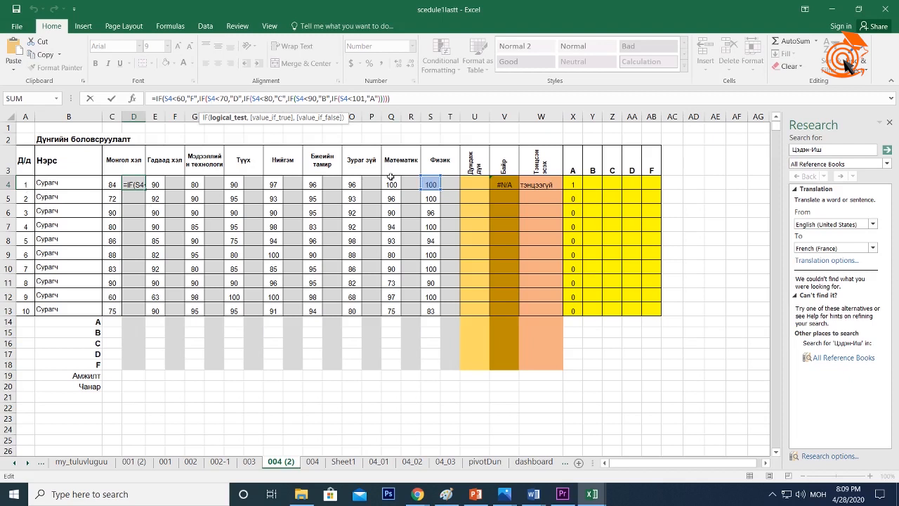
pyautogui.click(167, 98)
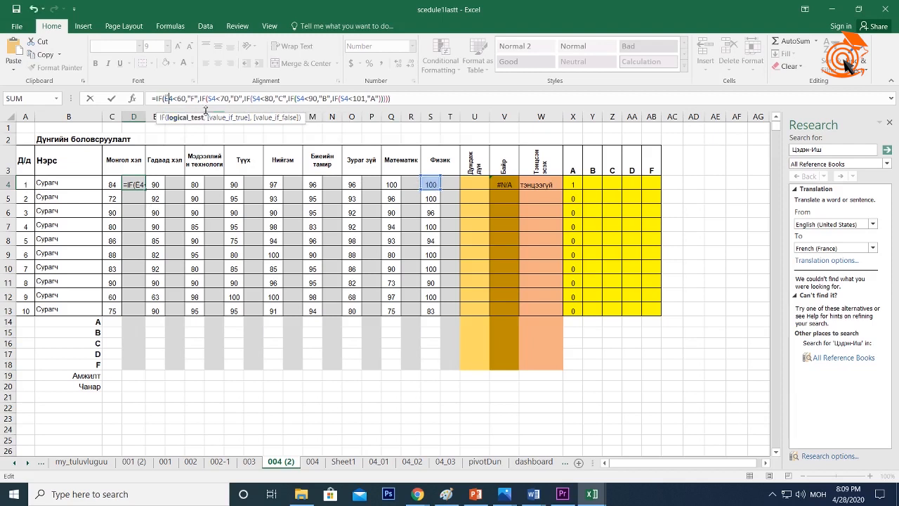
pyautogui.press('BackSpace')
pyautogui.hotkey('alt', 'shift')
pyautogui.write('C')
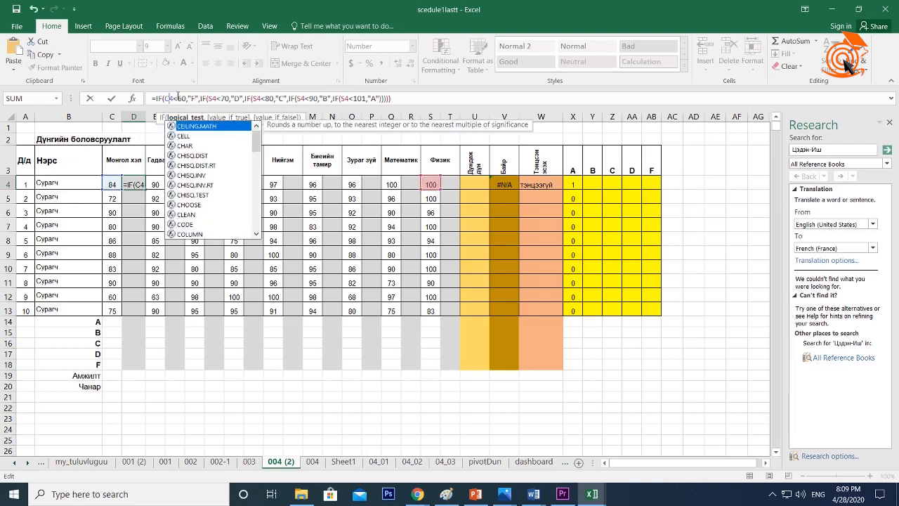
pyautogui.click(210, 97)
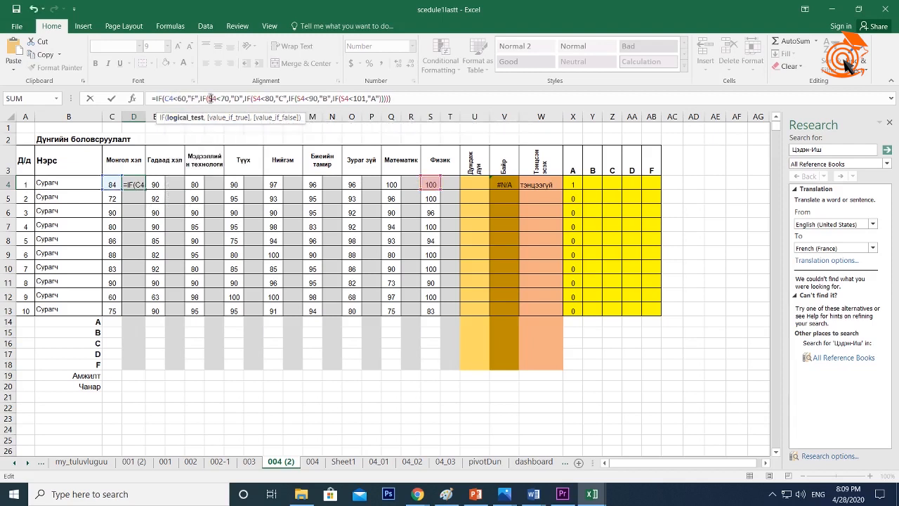
pyautogui.press('BackSpace')
pyautogui.write('C')
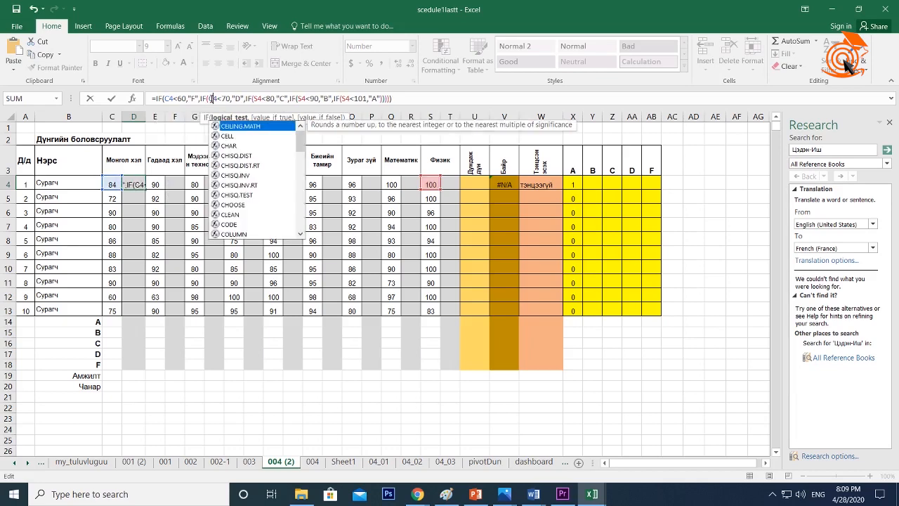
# Replace S4 with C4 in the <80, <90 and <101 tests of the D4 formula and confirm it.
pyautogui.click(258, 98)
pyautogui.press('BackSpace')
pyautogui.write('C')
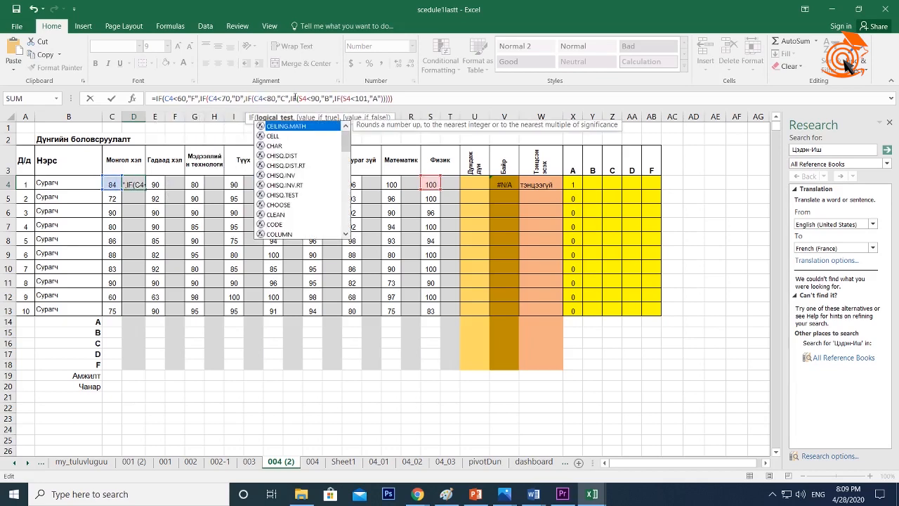
pyautogui.click(298, 98)
pyautogui.press('BackSpace')
pyautogui.write('C')
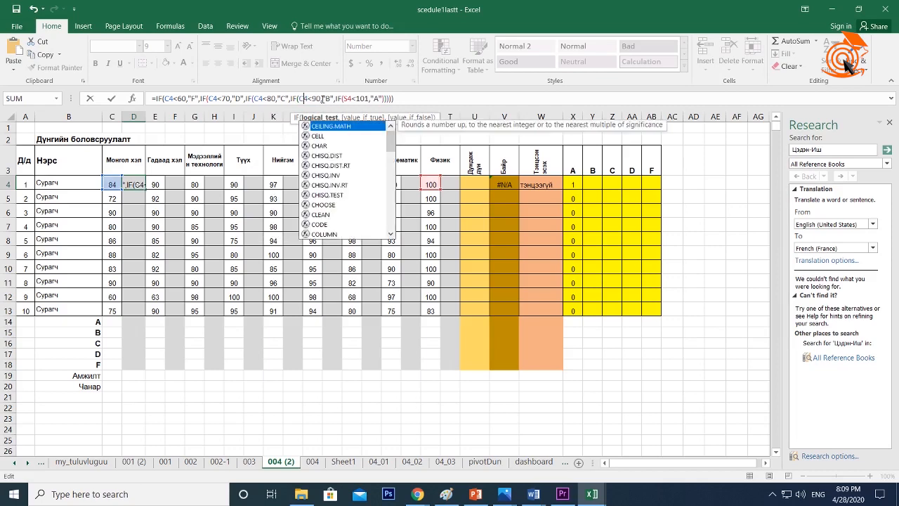
pyautogui.click(344, 99)
pyautogui.press('BackSpace')
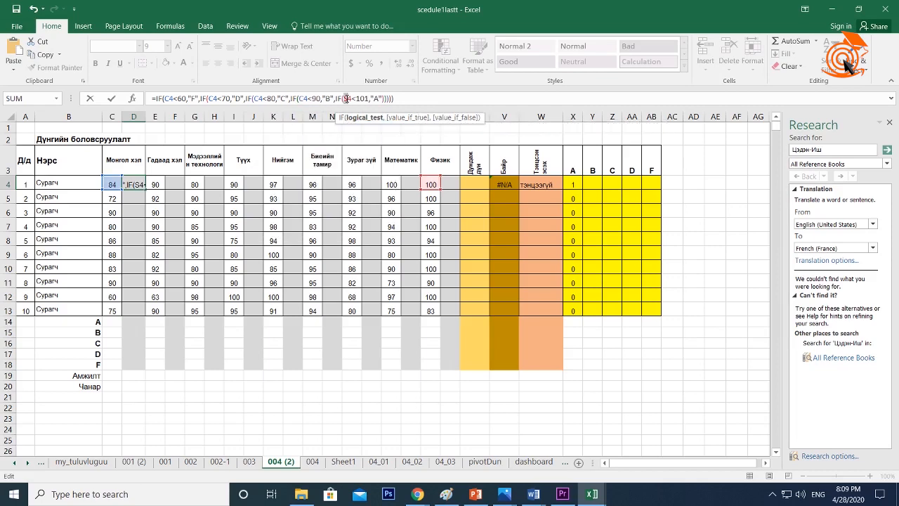
pyautogui.write('C')
pyautogui.click(387, 99)
pyautogui.press('Return')
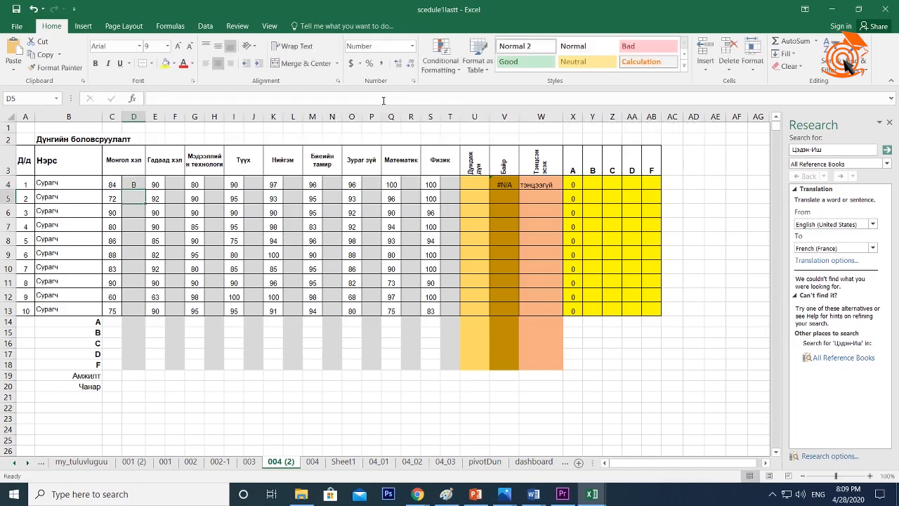
# Fill the grading formula from D4 down to D13.
pyautogui.click(141, 185)
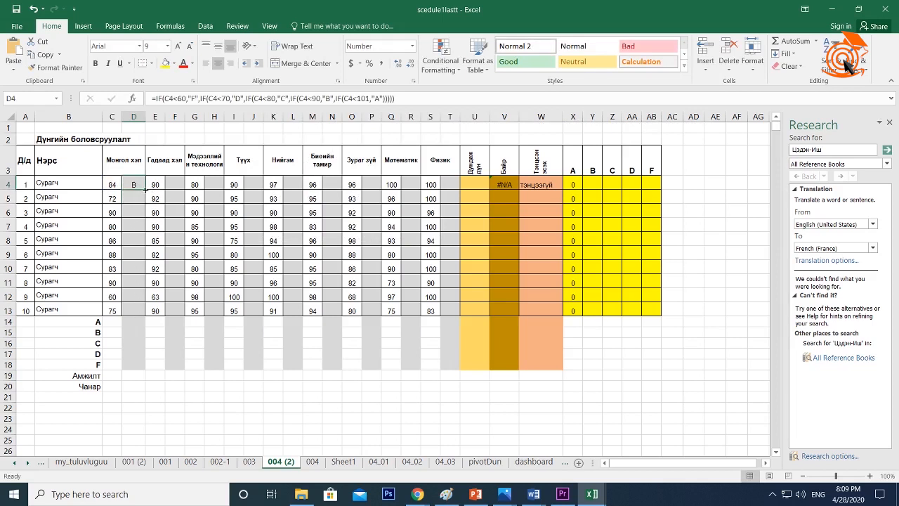
pyautogui.moveTo(145, 189); pyautogui.dragTo(156, 314)
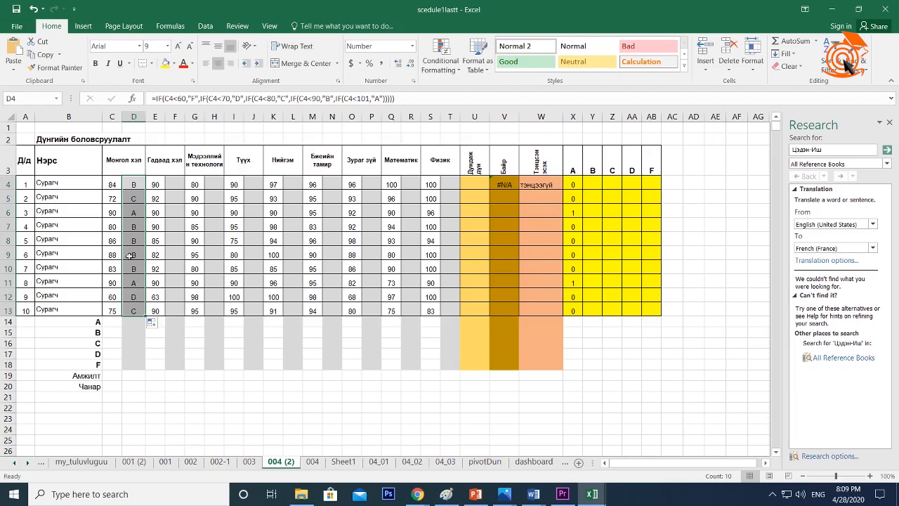
pyautogui.click(132, 187)
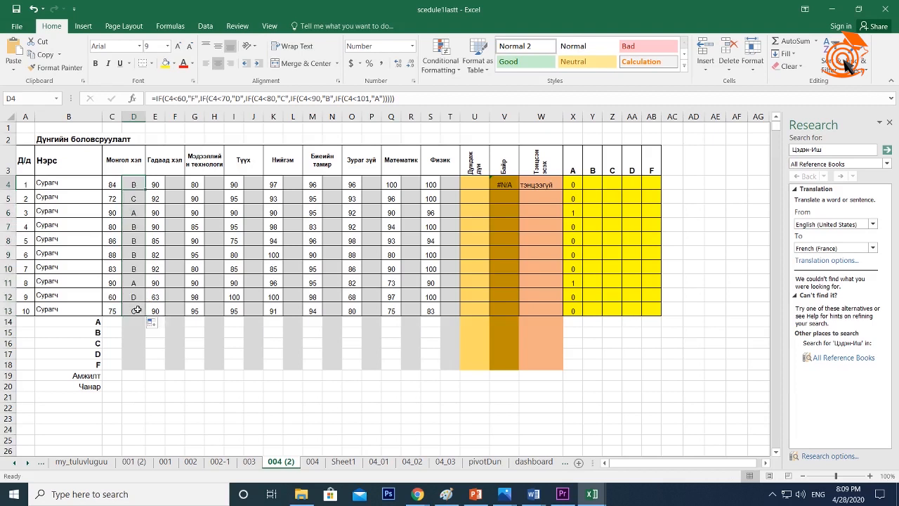
pyautogui.click(176, 185)
pyautogui.click(218, 186)
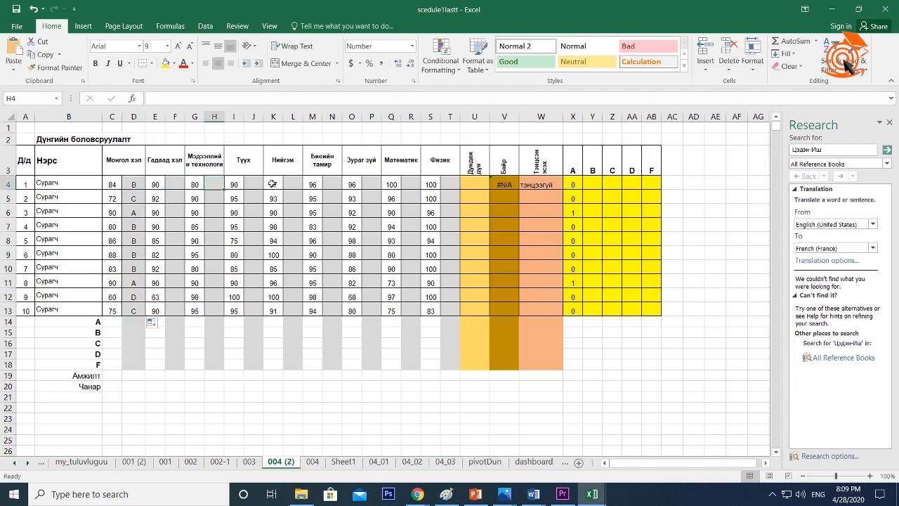
# Copy the grade formulas in D4:D13 into F4:F13, and from there into H4:H13.
pyautogui.click(135, 186)
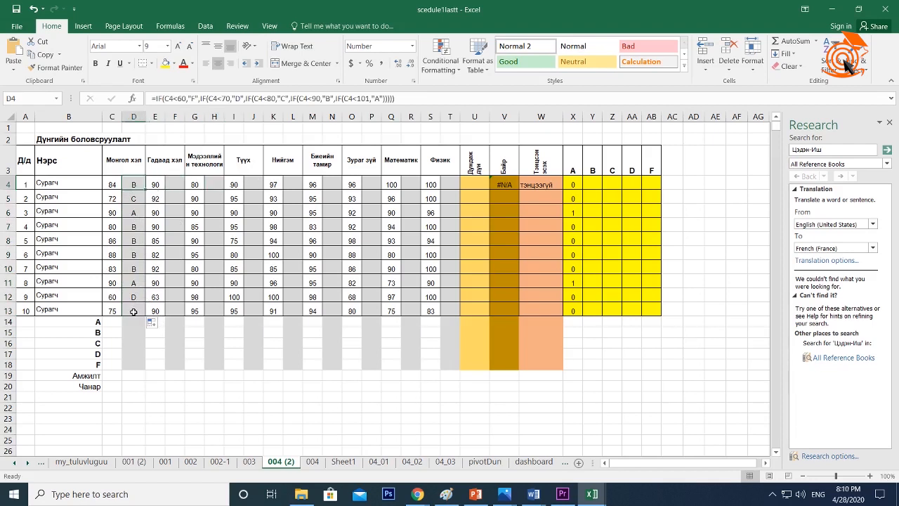
pyautogui.keyDown('shift'); pyautogui.click(132, 310); pyautogui.keyUp('shift')
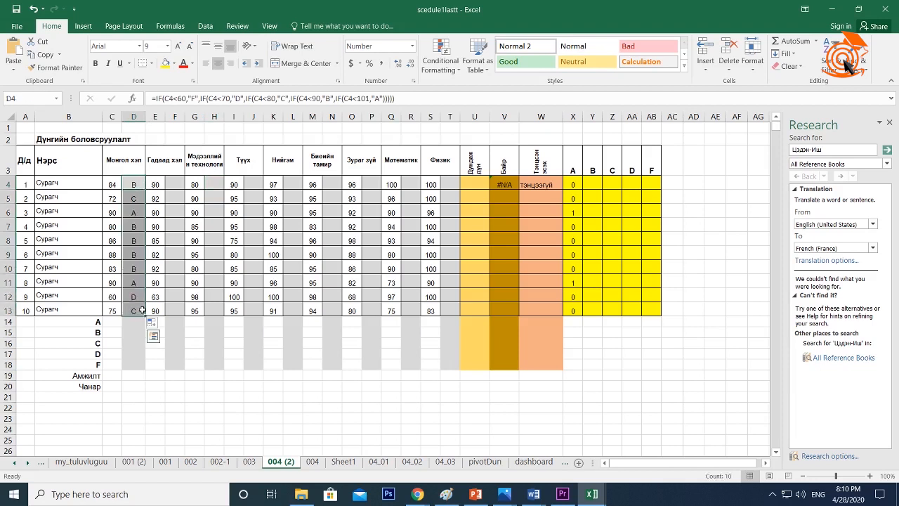
pyautogui.hotkey('ctrl', 'c')
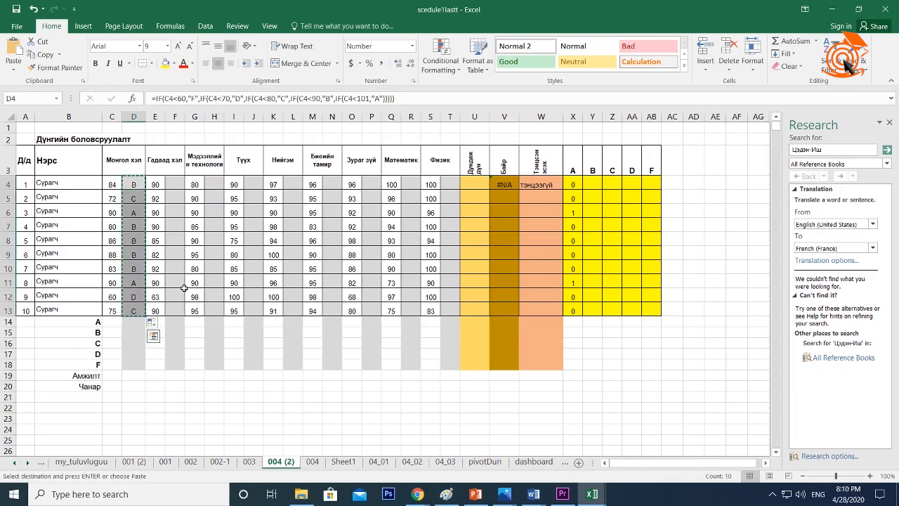
pyautogui.click(175, 185)
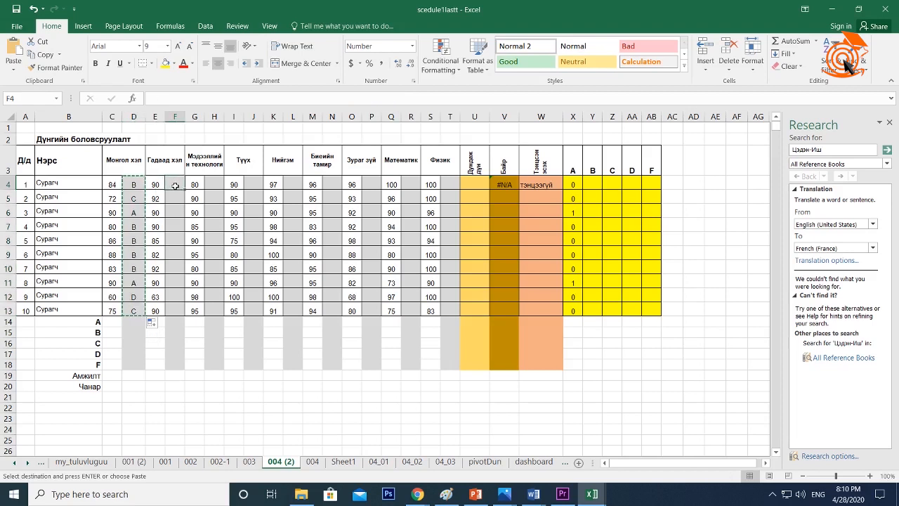
pyautogui.press('Return')
pyautogui.hotkey('ctrl', 'c')
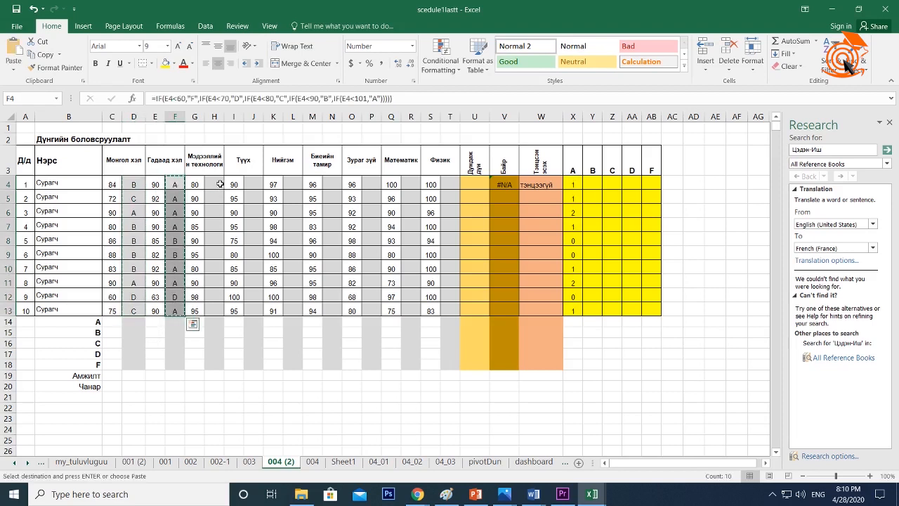
pyautogui.click(217, 185)
pyautogui.press('Return')
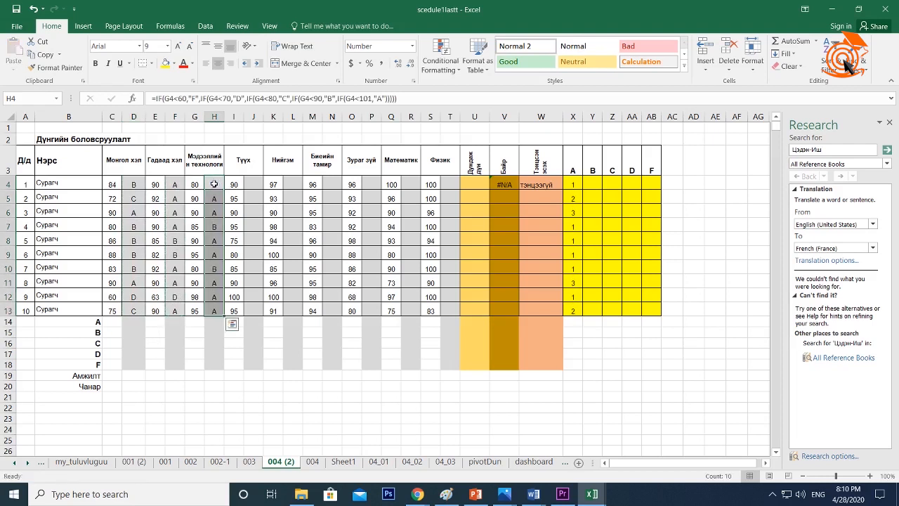
# Copy the grade formulas in H4:H13 into columns J, L, N, P, R and T at once, starting at row 4.
pyautogui.click(214, 184)
pyautogui.keyDown('shift'); pyautogui.click(219, 309); pyautogui.keyUp('shift')
pyautogui.hotkey('ctrl', 'c')
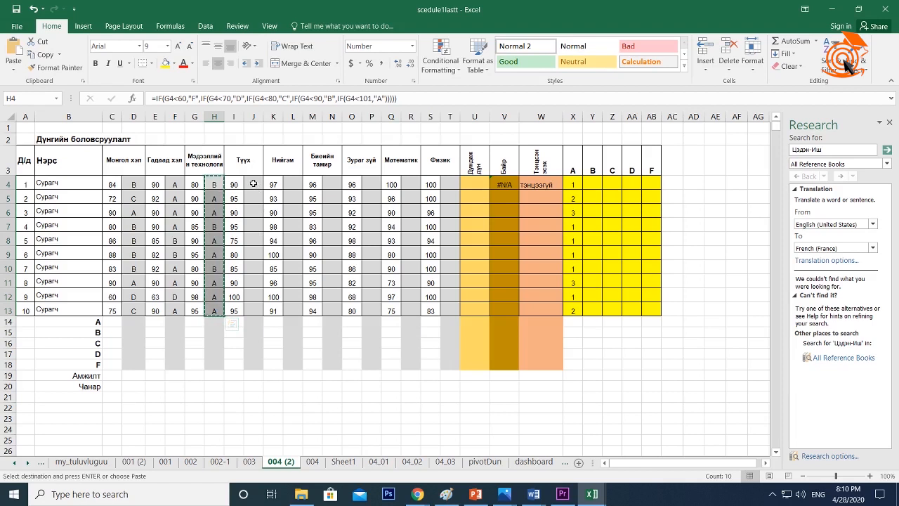
pyautogui.click(253, 184)
pyautogui.keyDown('ctrl'); pyautogui.click(292, 184); pyautogui.keyUp('ctrl')
pyautogui.keyDown('ctrl'); pyautogui.click(332, 184); pyautogui.keyUp('ctrl')
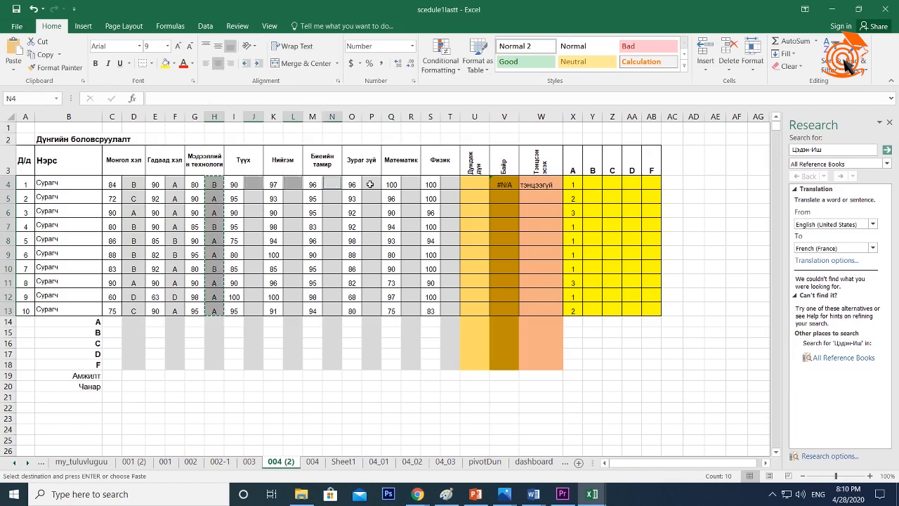
pyautogui.keyDown('ctrl'); pyautogui.click(370, 184); pyautogui.keyUp('ctrl')
pyautogui.keyDown('ctrl'); pyautogui.click(411, 184); pyautogui.keyUp('ctrl')
pyautogui.keyDown('ctrl'); pyautogui.click(448, 184); pyautogui.keyUp('ctrl')
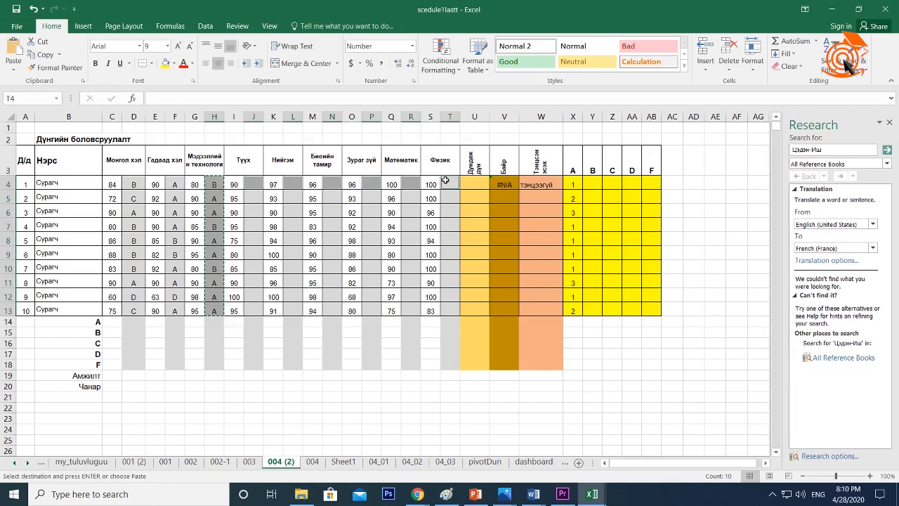
pyautogui.press('Return')
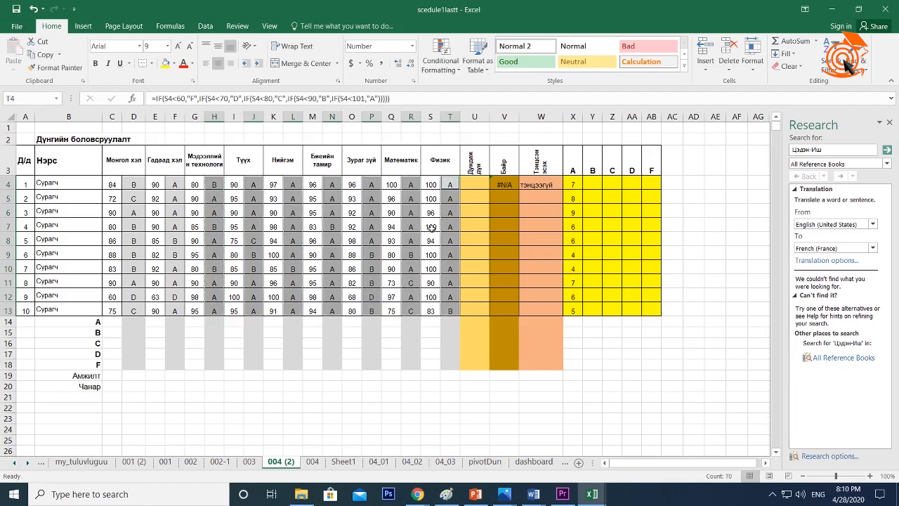
# Calculate the average of C4:T4 in U4 with the AVERAGE function and fill it down to U13.
pyautogui.click(474, 184)
pyautogui.hotkey('shift', 'F3')
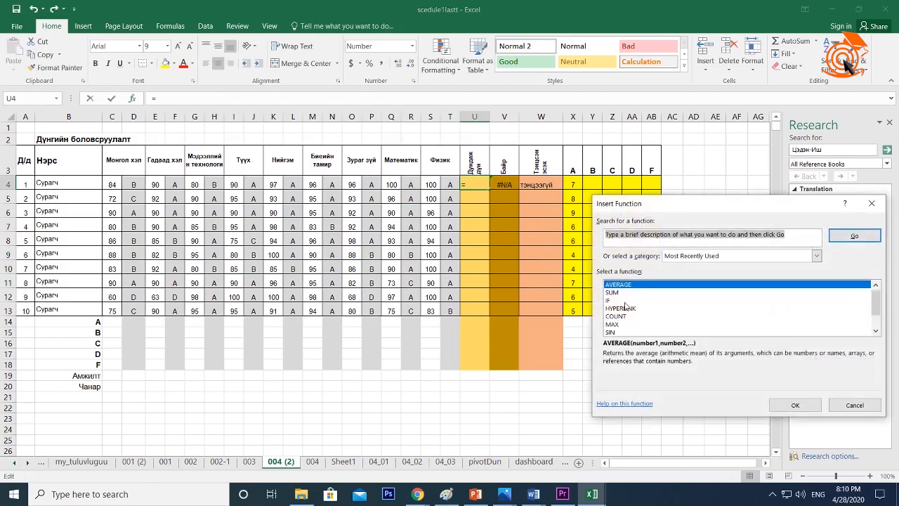
pyautogui.click(799, 406)
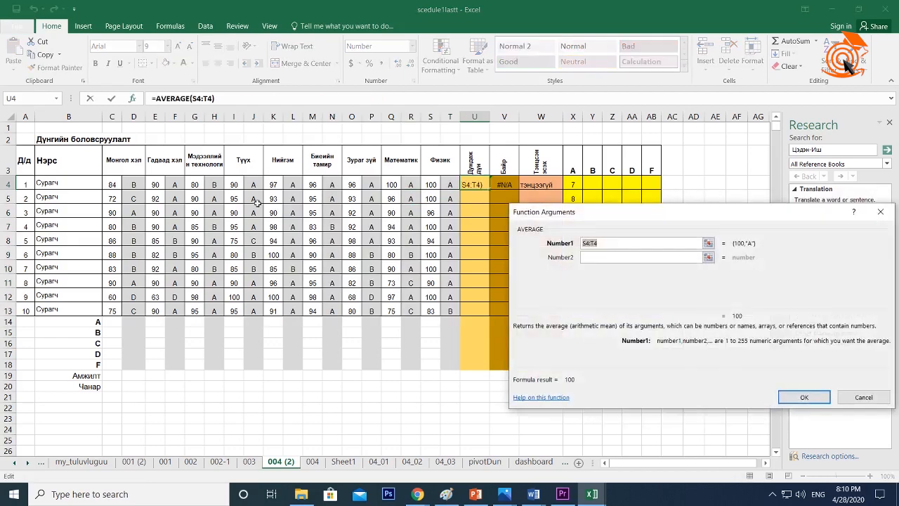
pyautogui.click(112, 184)
pyautogui.moveTo(112, 184); pyautogui.dragTo(445, 188)
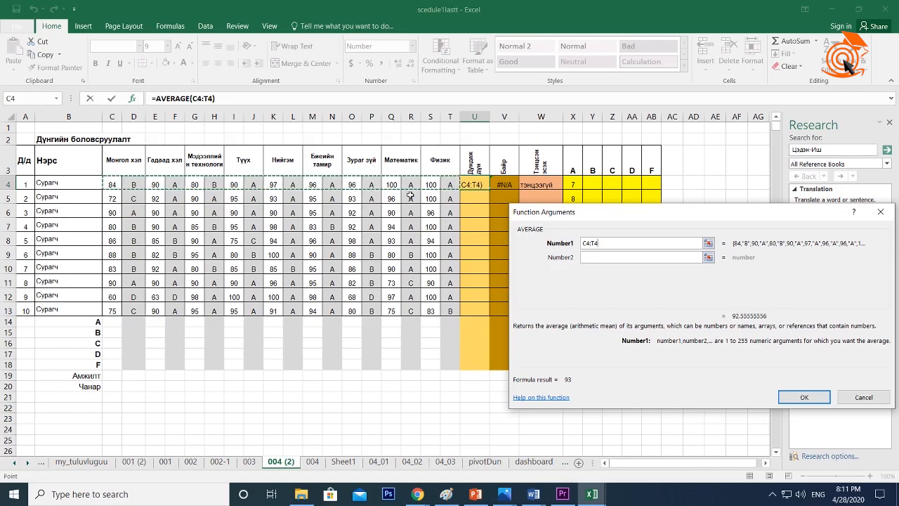
pyautogui.click(801, 397)
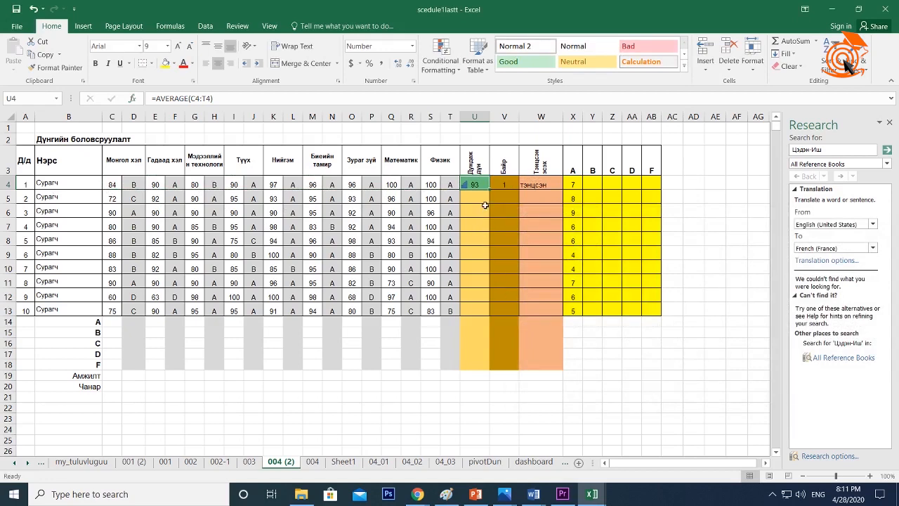
pyautogui.moveTo(489, 190); pyautogui.dragTo(491, 317)
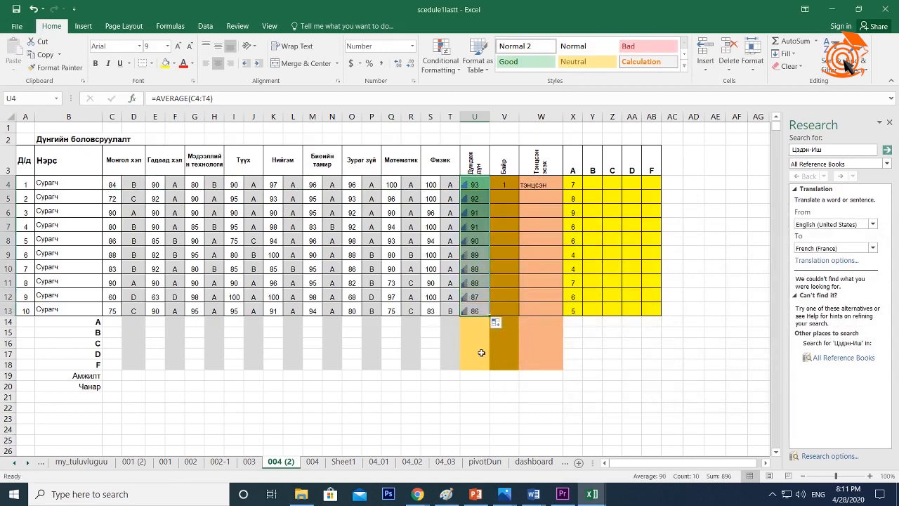
# Apply the Green-White color scale conditional formatting to the student averages in U4:U13.
pyautogui.click(481, 210)
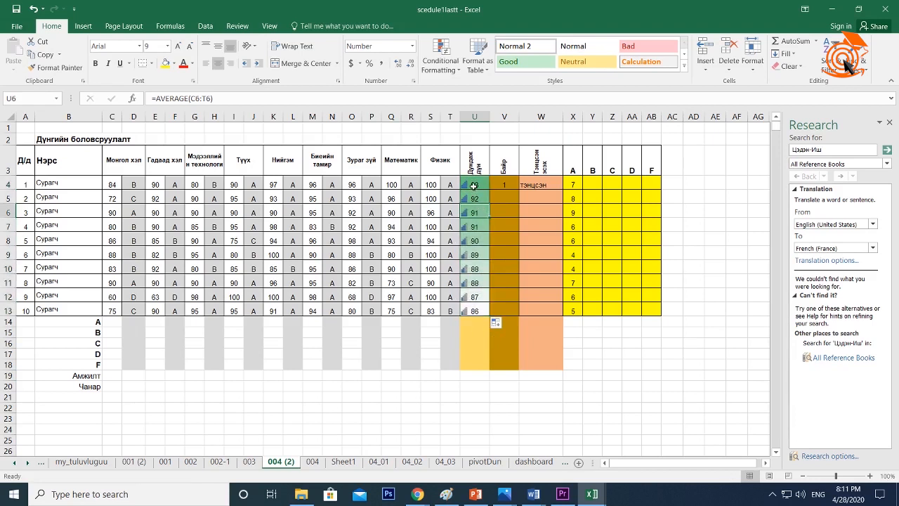
pyautogui.click(474, 185)
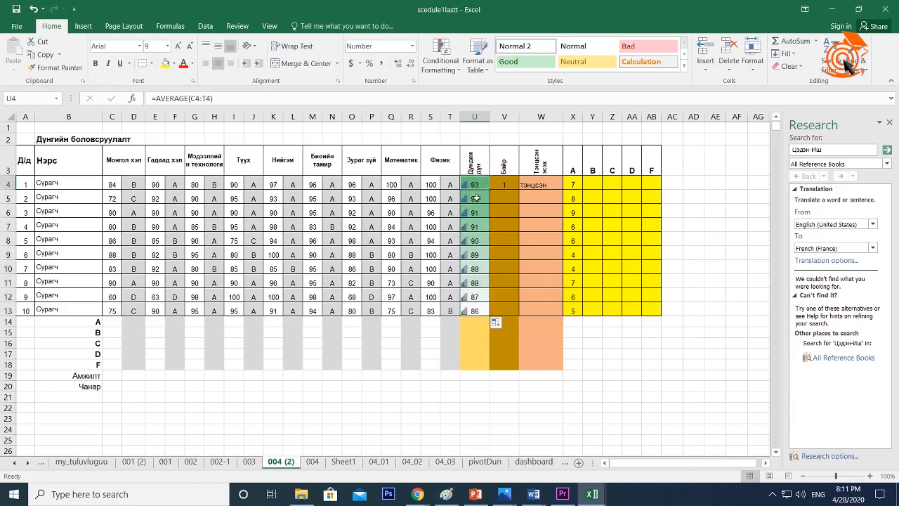
pyautogui.keyDown('shift'); pyautogui.click(476, 310); pyautogui.keyUp('shift')
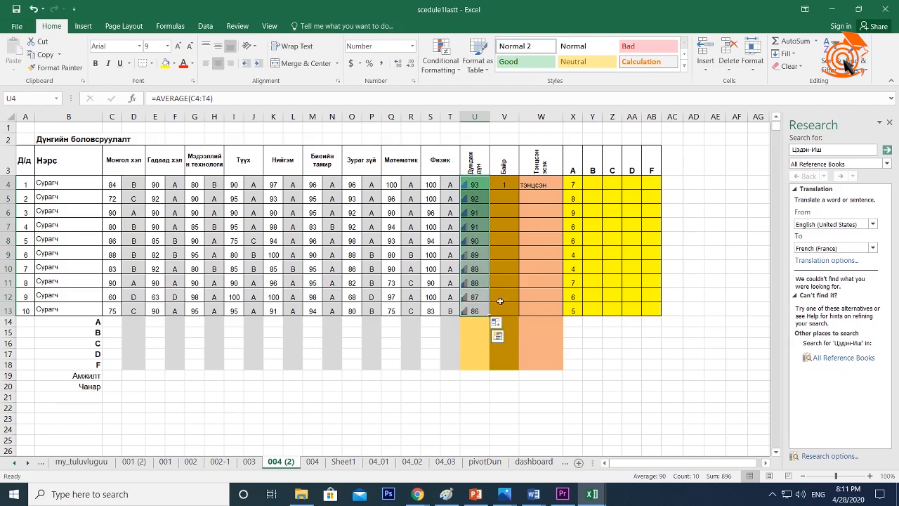
pyautogui.click(481, 189)
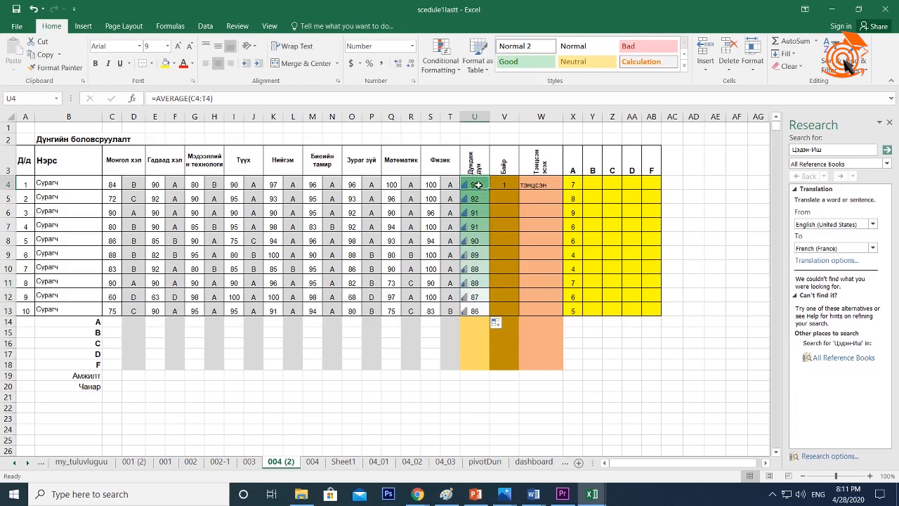
pyautogui.keyDown('shift'); pyautogui.click(476, 311); pyautogui.keyUp('shift')
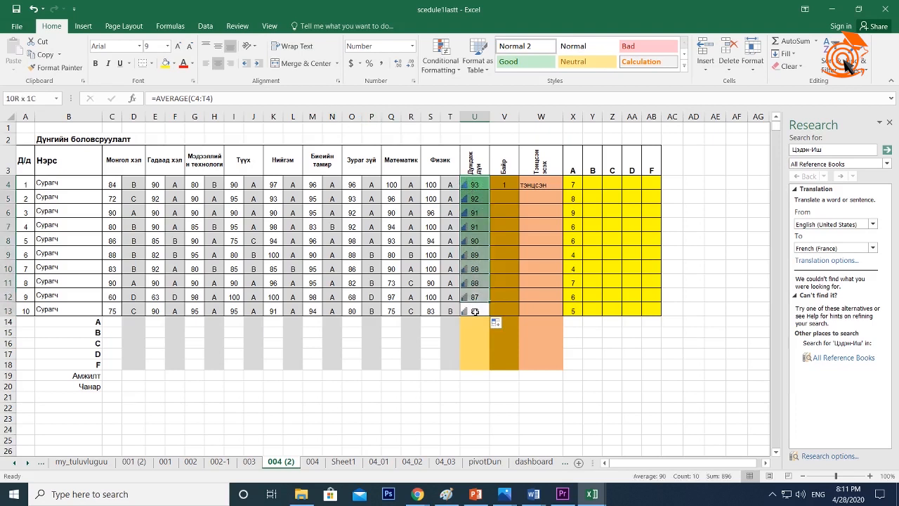
pyautogui.click(83, 26)
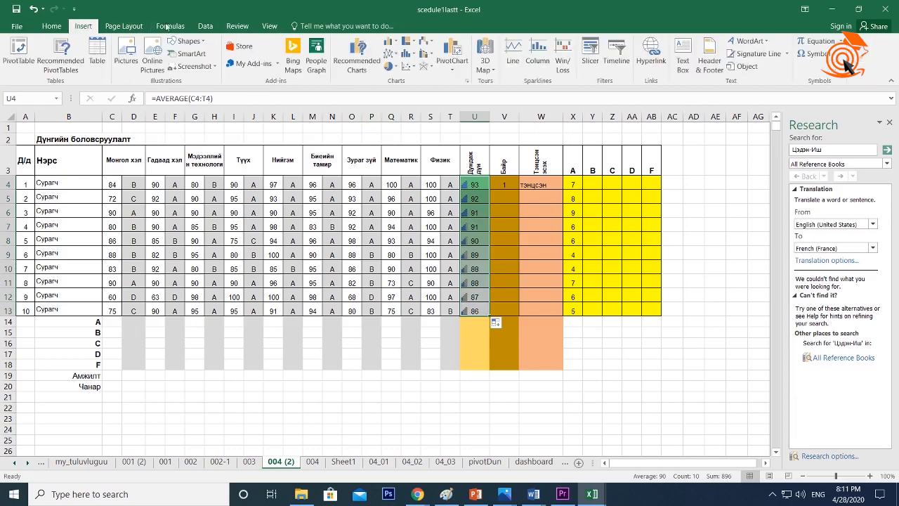
pyautogui.click(52, 26)
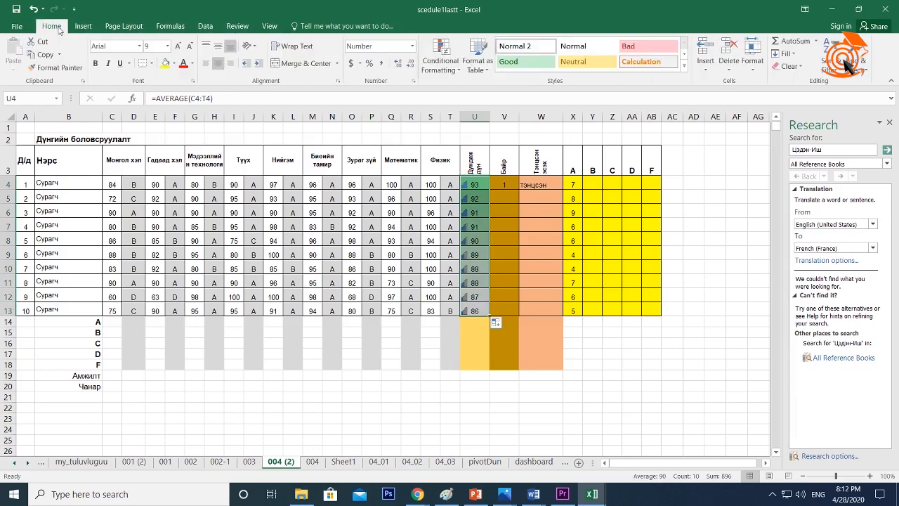
pyautogui.click(453, 71)
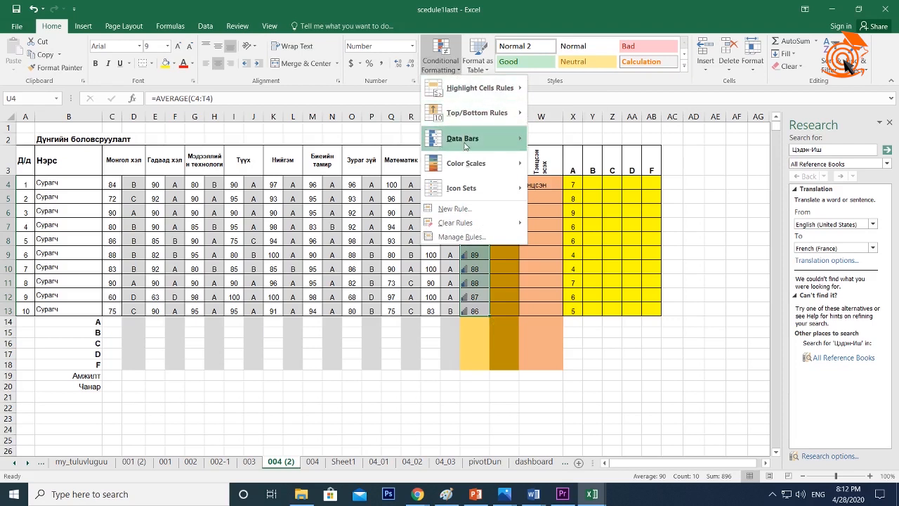
pyautogui.moveTo(466, 140)
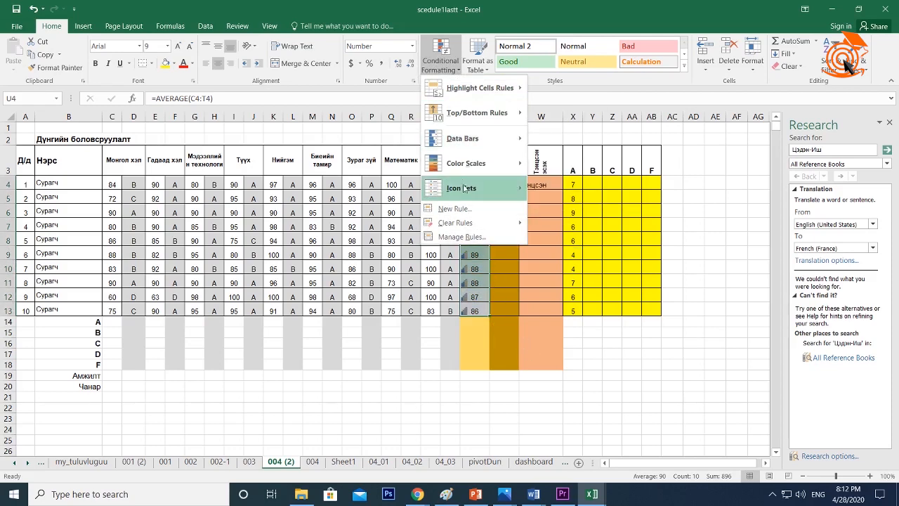
pyautogui.moveTo(455, 165)
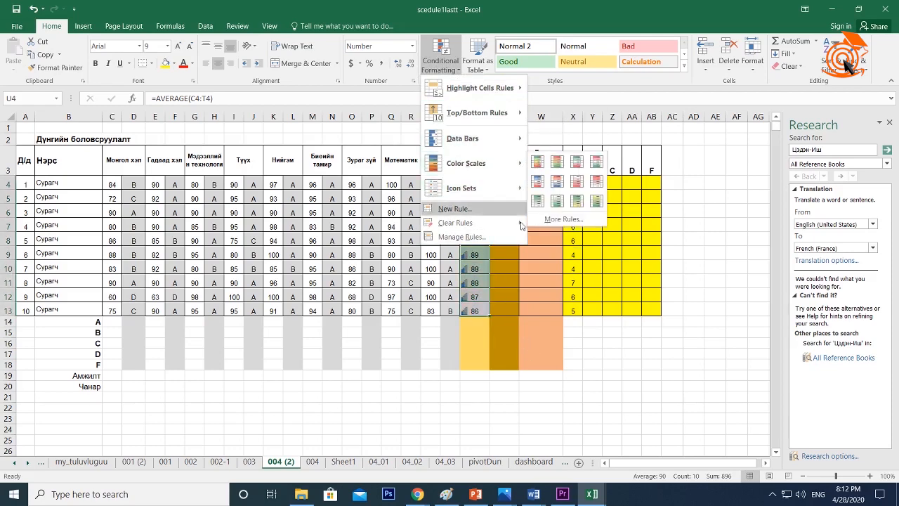
pyautogui.click(538, 200)
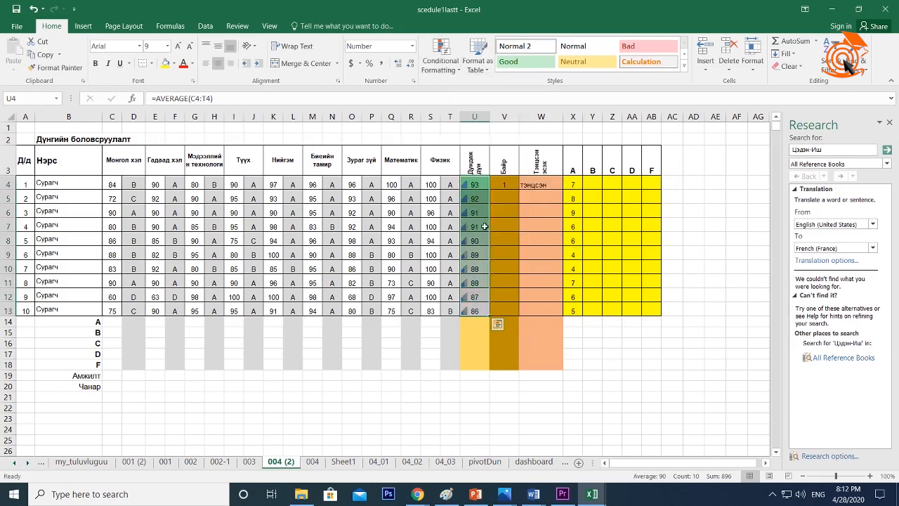
# Clear the existing A-grade count formulas from X5:X13 and from X4.
pyautogui.click(574, 185)
pyautogui.moveTo(573, 199); pyautogui.dragTo(573, 314)
pyautogui.press('Delete')
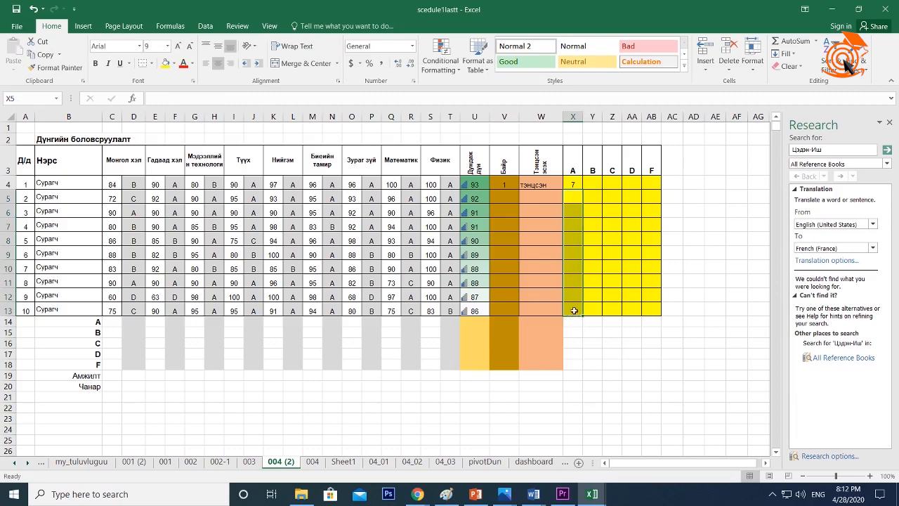
pyautogui.click(610, 363)
pyautogui.click(573, 185)
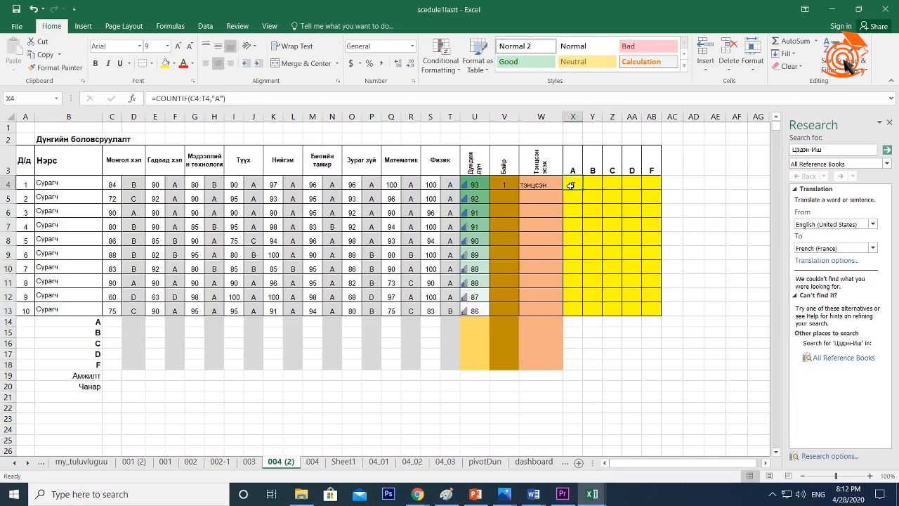
pyautogui.moveTo(264, 102); pyautogui.dragTo(121, 99)
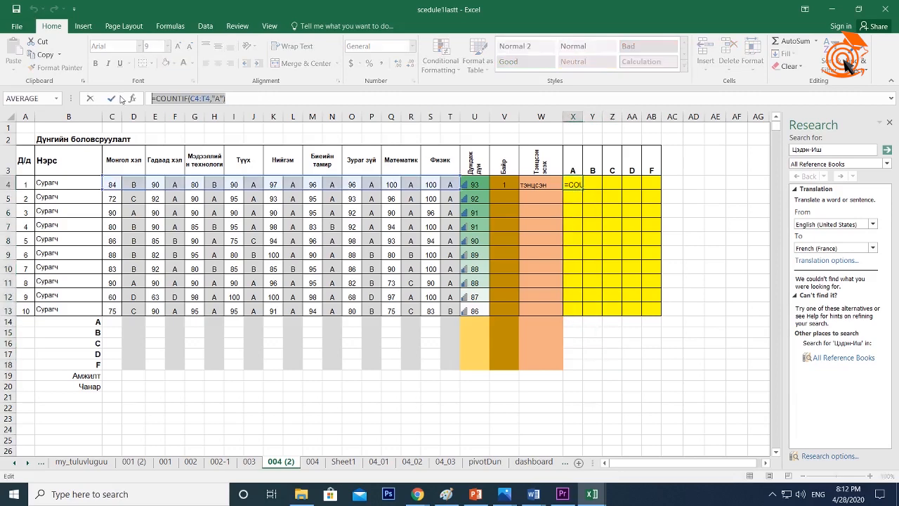
pyautogui.press('Delete')
pyautogui.click(590, 279)
# Count the "A" grades of C4:T4 in X4 with a COUNTIF function found by searching "countif", and fill it down to X13.
pyautogui.click(568, 183)
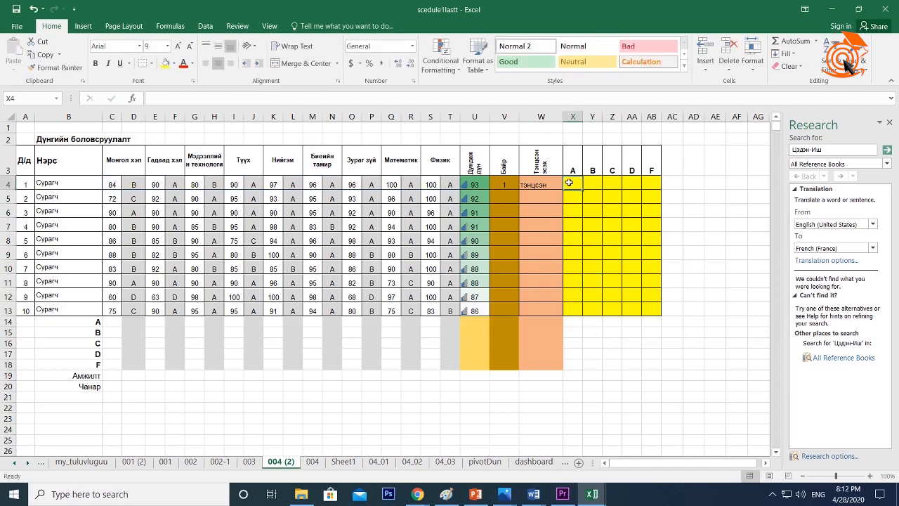
pyautogui.click(133, 99)
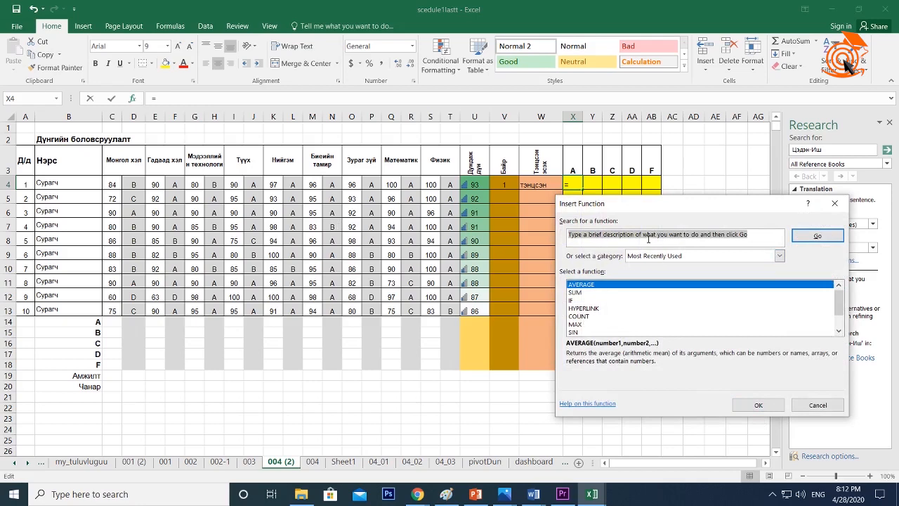
pyautogui.write('countif')
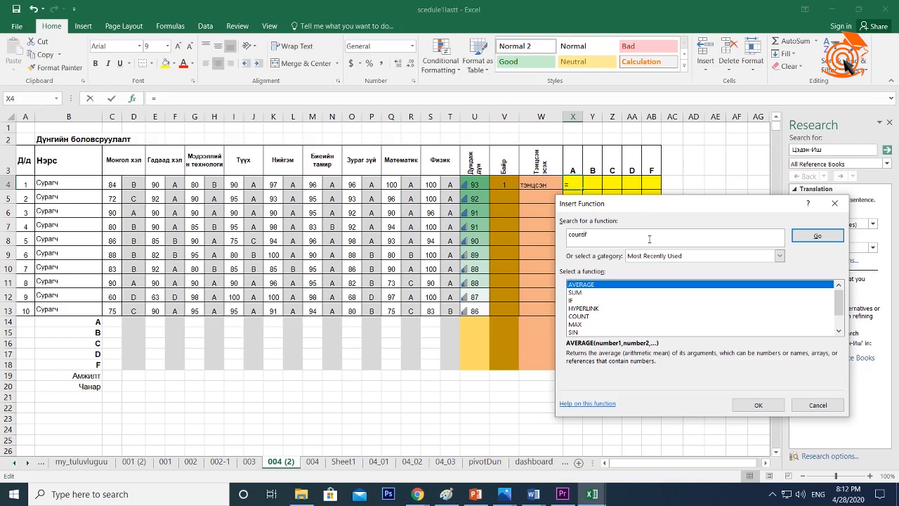
pyautogui.press('Return')
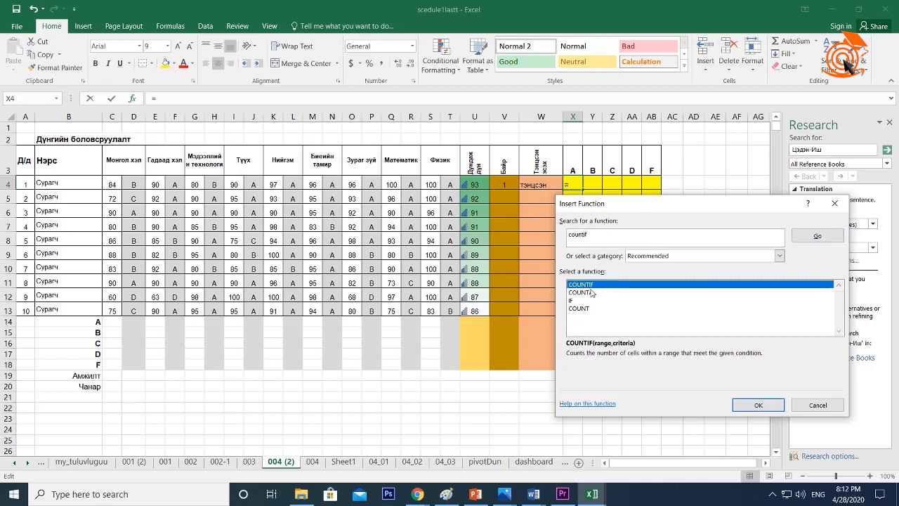
pyautogui.click(754, 405)
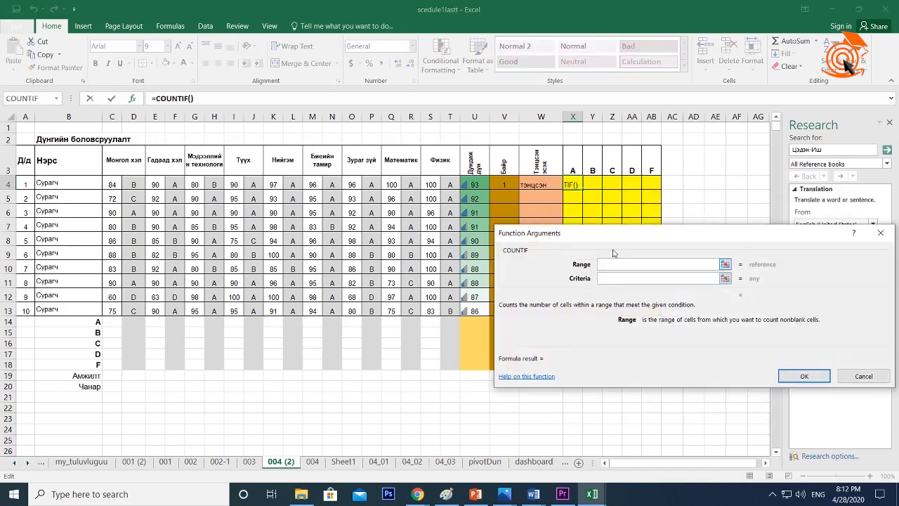
pyautogui.moveTo(617, 239); pyautogui.dragTo(644, 275)
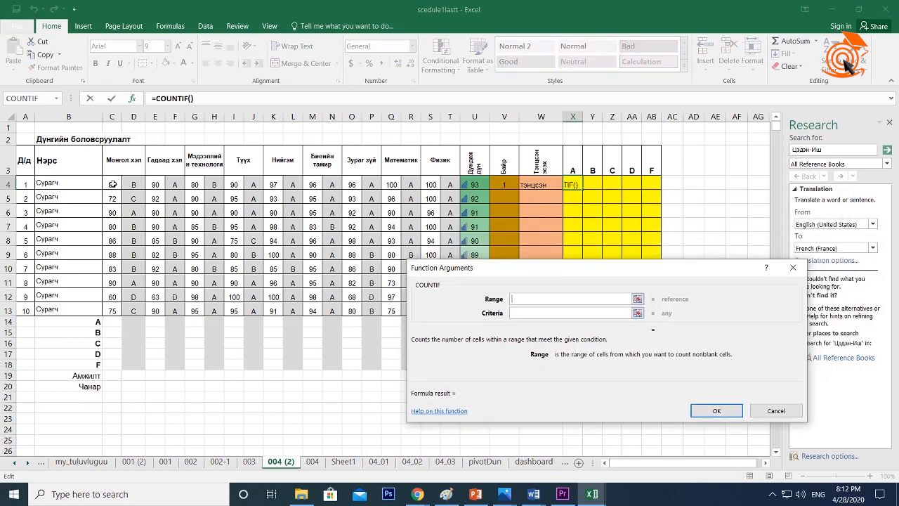
pyautogui.moveTo(114, 185); pyautogui.dragTo(450, 184)
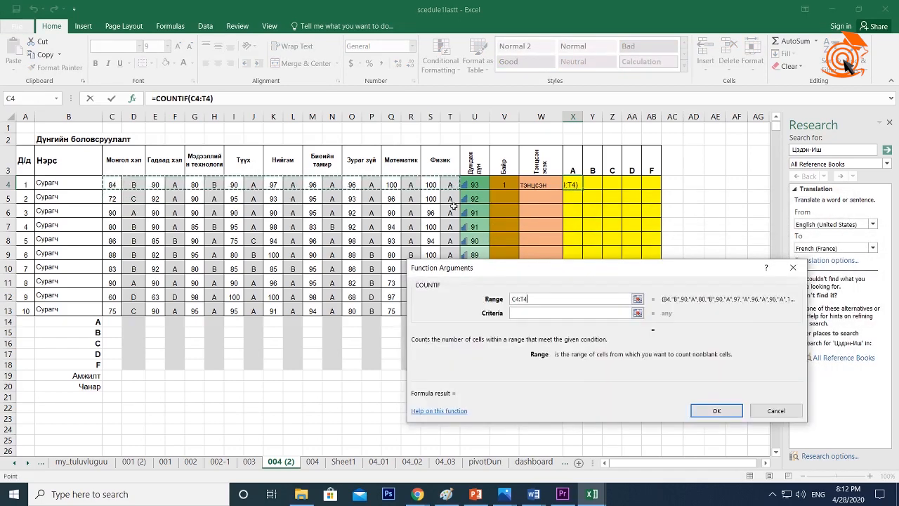
pyautogui.click(521, 313)
pyautogui.write('A')
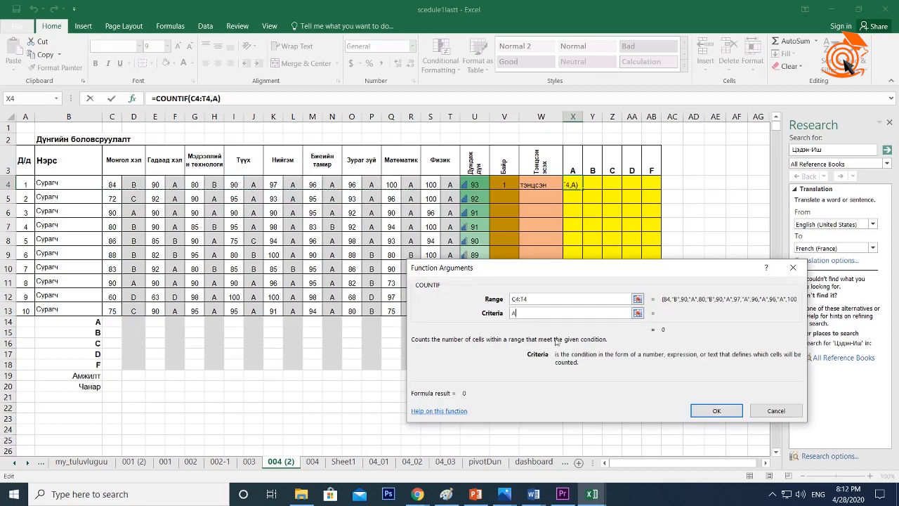
pyautogui.click(712, 414)
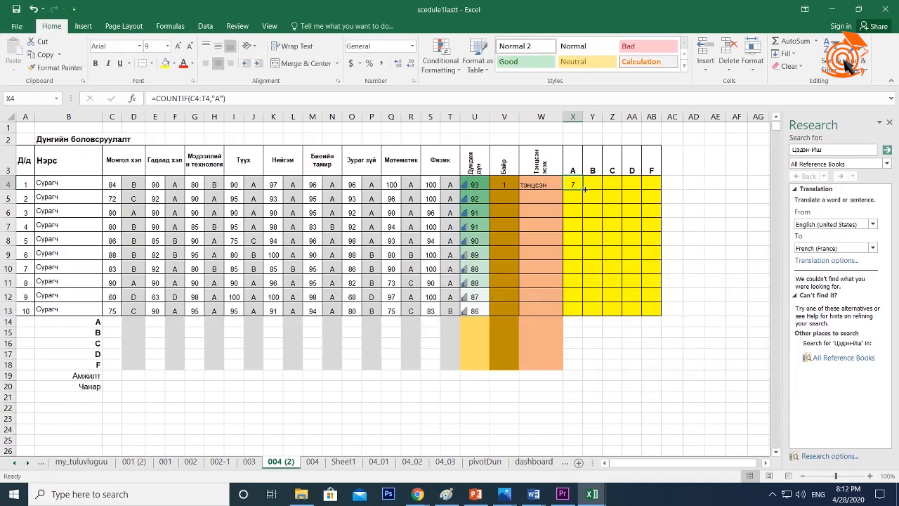
pyautogui.moveTo(585, 189); pyautogui.dragTo(586, 316)
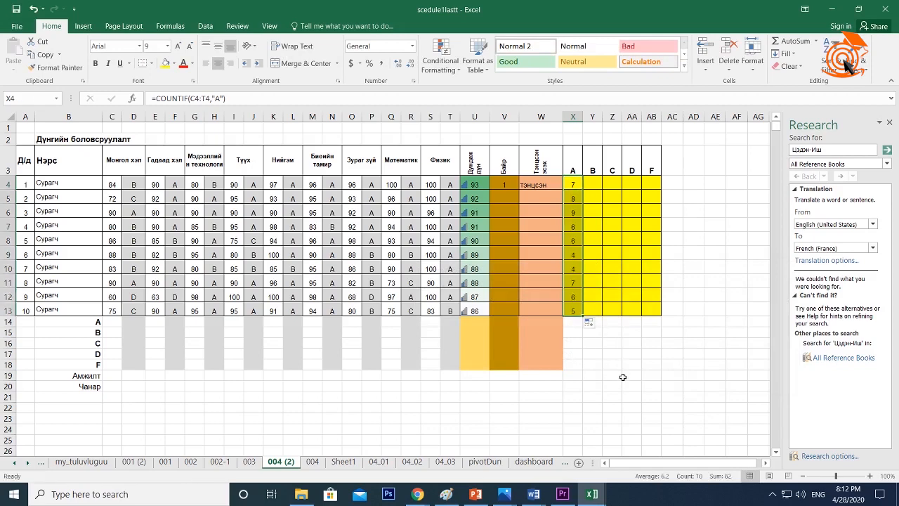
pyautogui.click(622, 378)
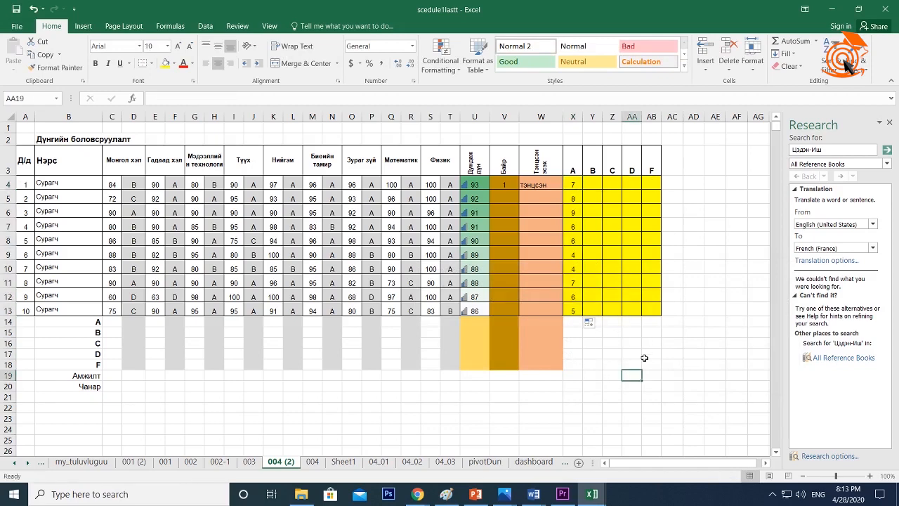
# Count the "A" grades of D4:D13 in D14 with a COUNTIF function and fill it across to T14.
pyautogui.click(131, 323)
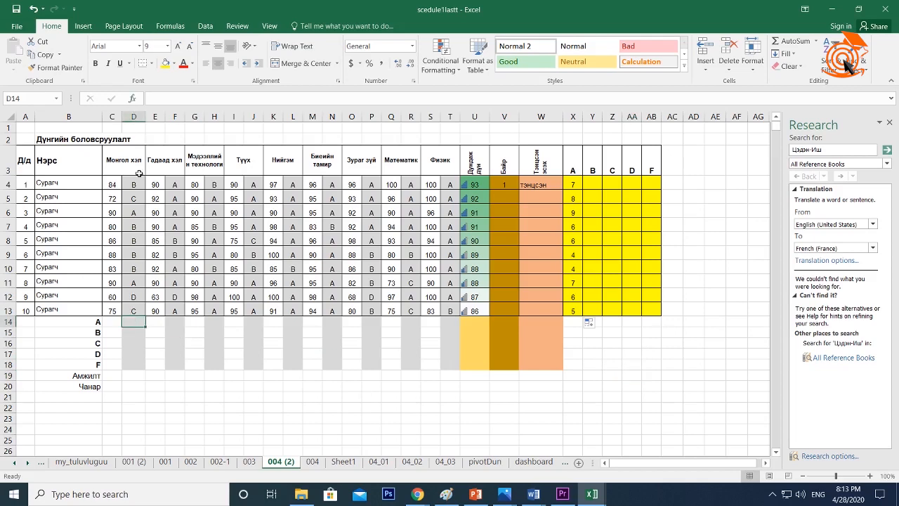
pyautogui.click(133, 99)
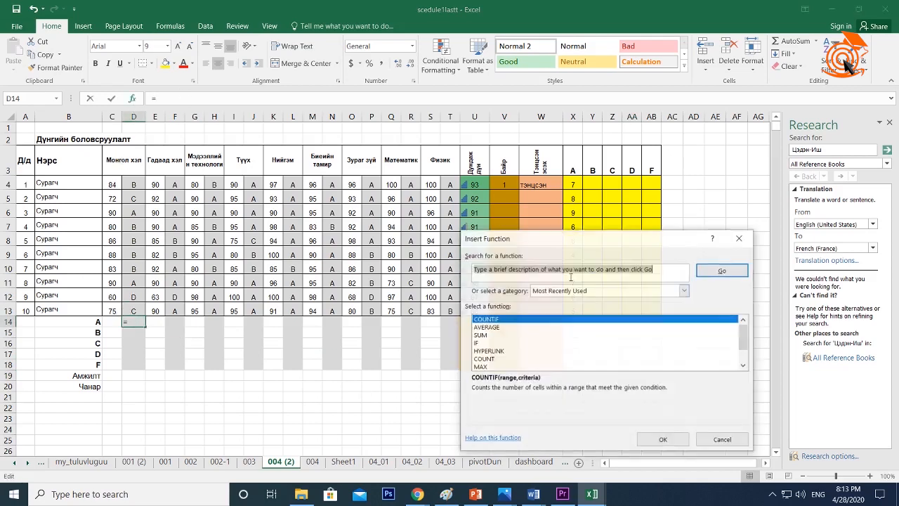
pyautogui.click(663, 440)
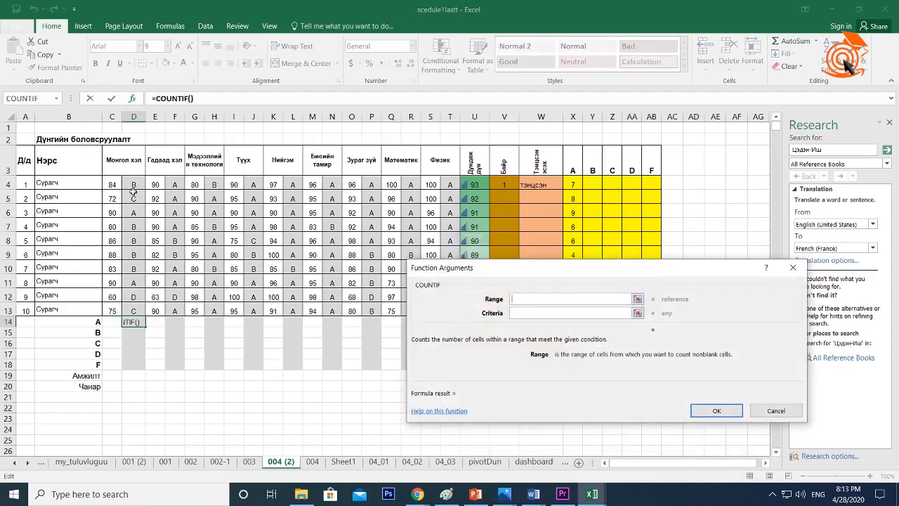
pyautogui.moveTo(134, 185); pyautogui.dragTo(135, 310)
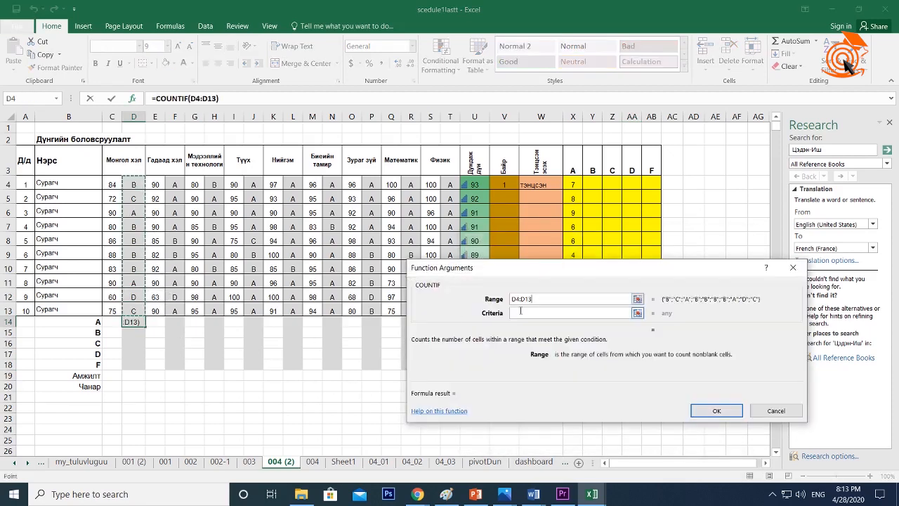
pyautogui.click(629, 313)
pyautogui.write('A')
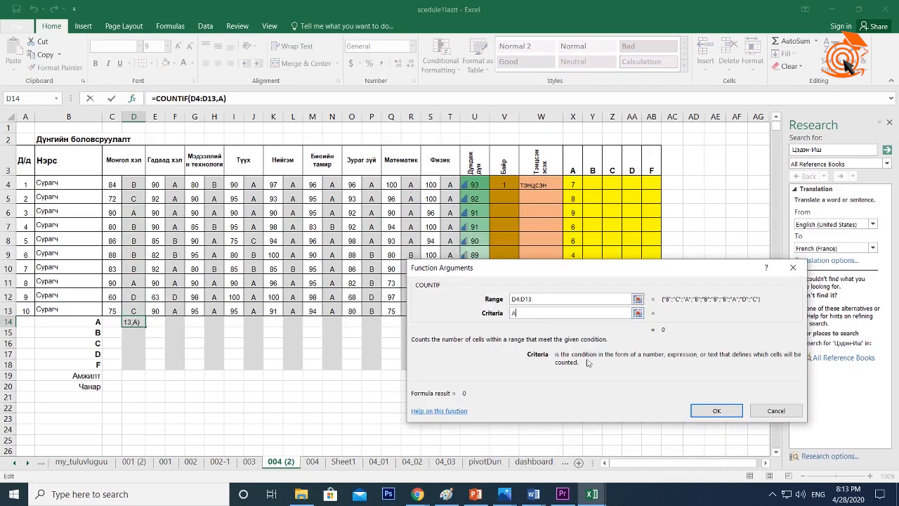
pyautogui.click(709, 411)
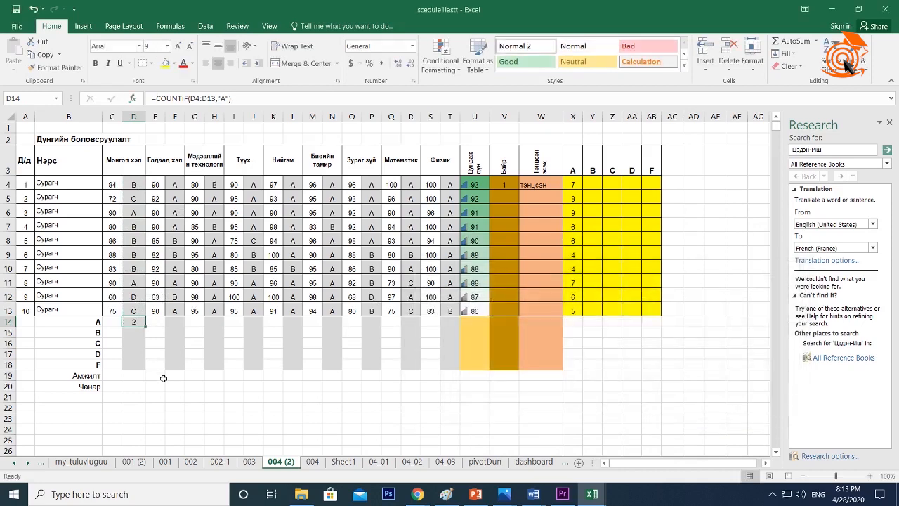
pyautogui.moveTo(120, 322); pyautogui.dragTo(456, 330)
pyautogui.click(393, 416)
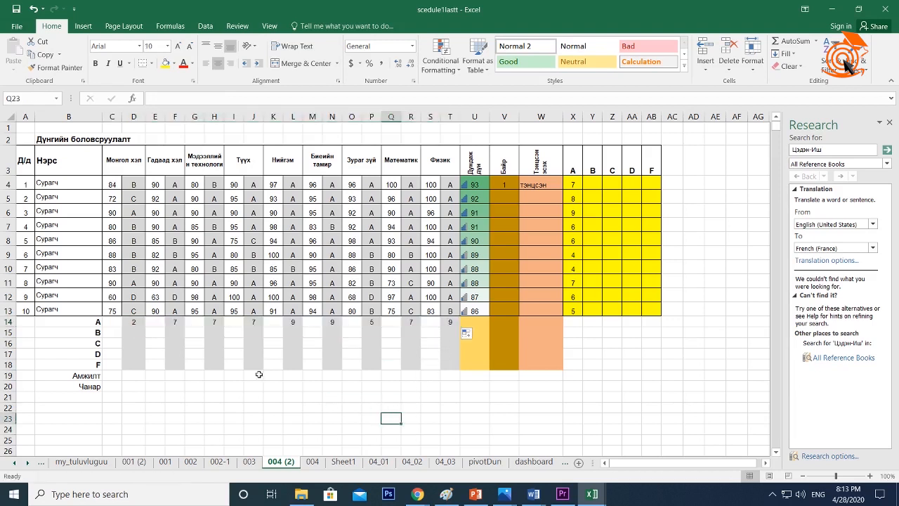
# Count the "B" grades of D4:D13 in D15 with a COUNTIF function.
pyautogui.click(132, 323)
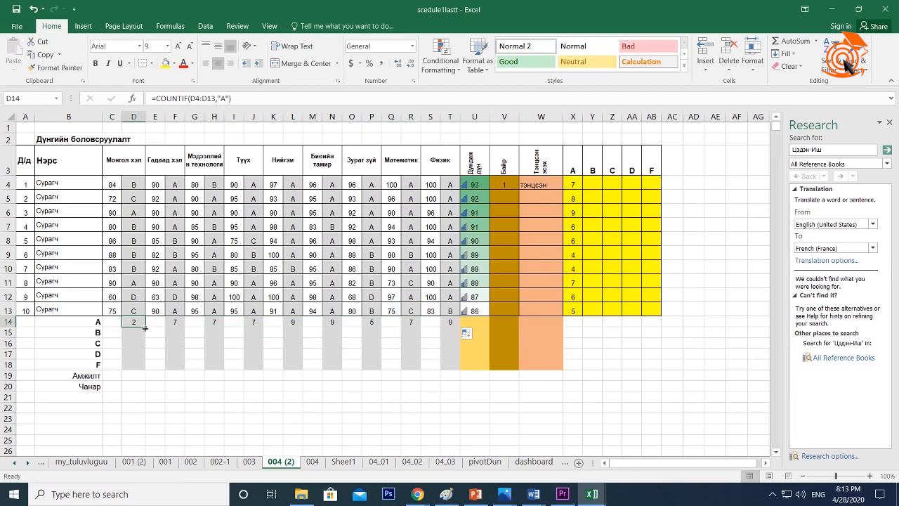
pyautogui.click(136, 333)
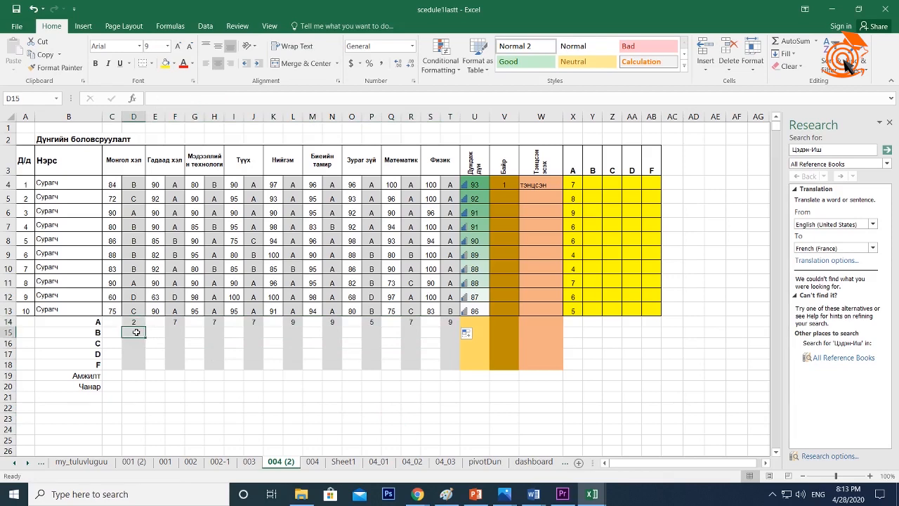
pyautogui.click(134, 99)
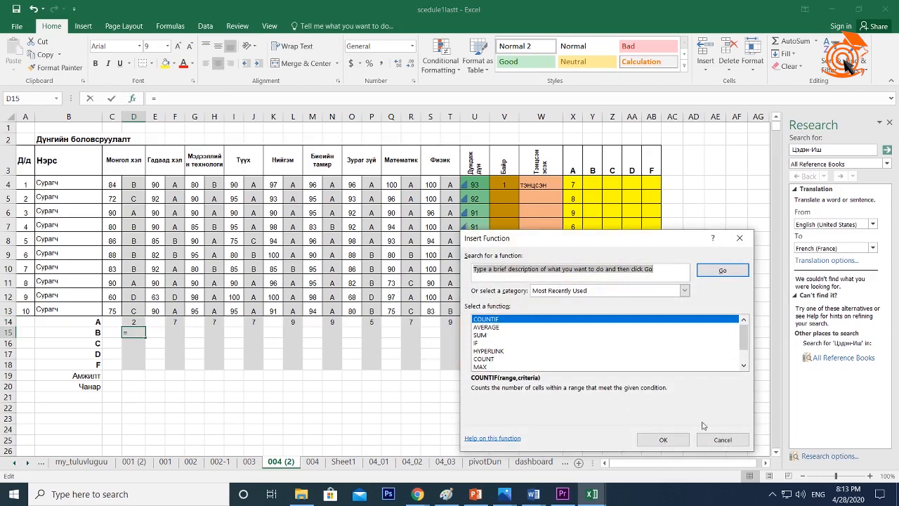
pyautogui.click(664, 440)
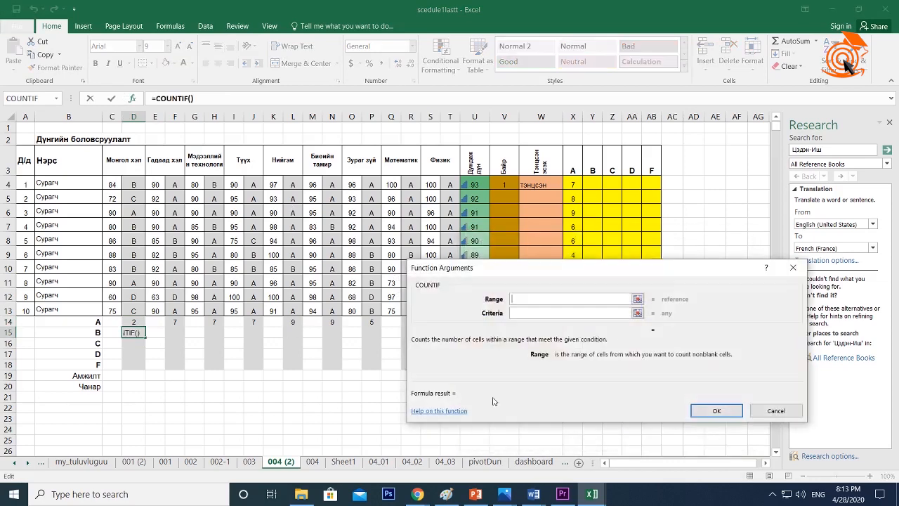
pyautogui.moveTo(135, 187); pyautogui.dragTo(133, 310)
pyautogui.click(522, 313)
pyautogui.write('B')
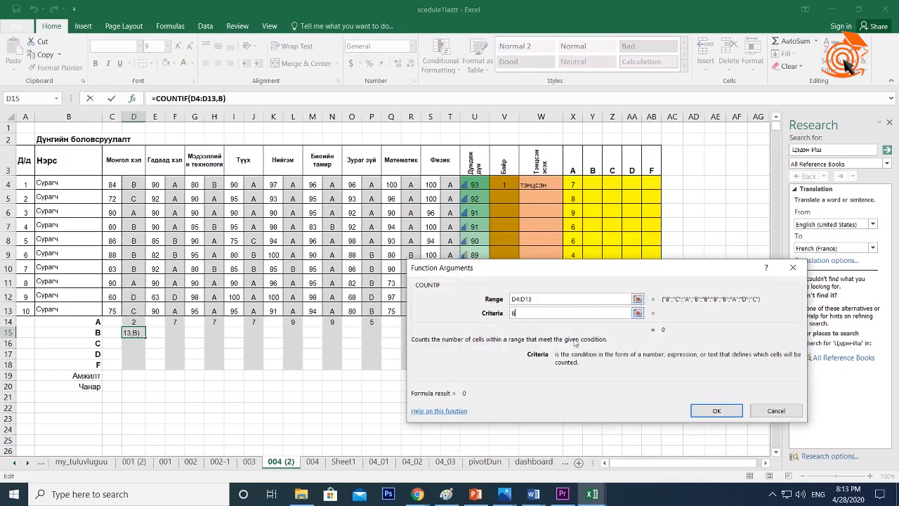
pyautogui.click(720, 413)
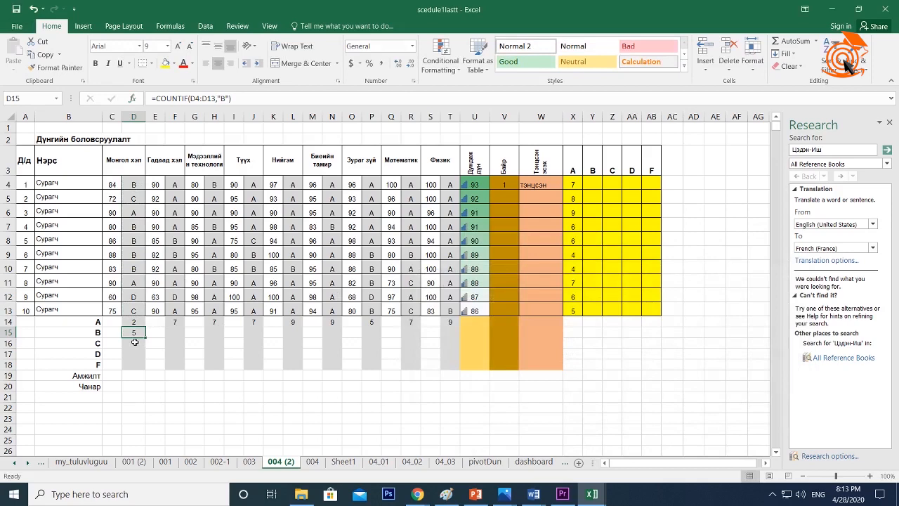
# Count the "C" grades of D4:D13 in D16 with a COUNTIF function.
pyautogui.click(138, 341)
pyautogui.click(134, 99)
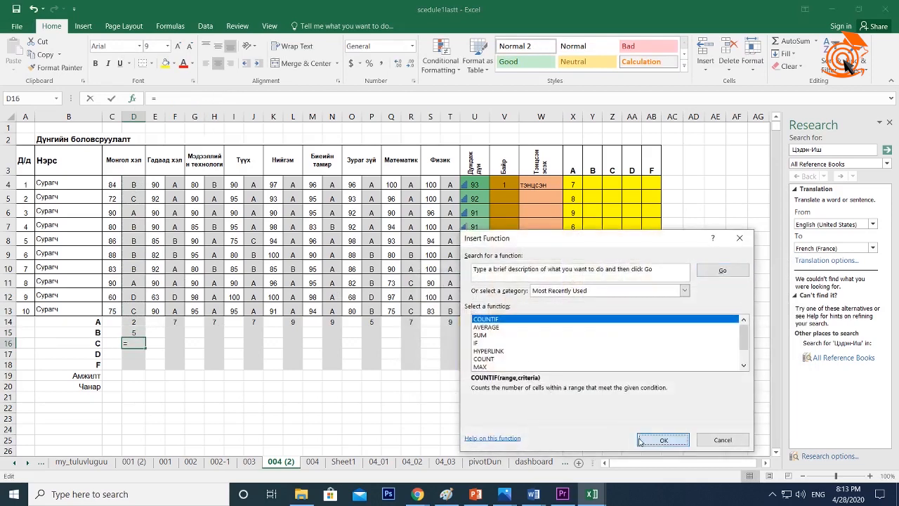
pyautogui.click(663, 440)
pyautogui.moveTo(134, 185); pyautogui.dragTo(133, 309)
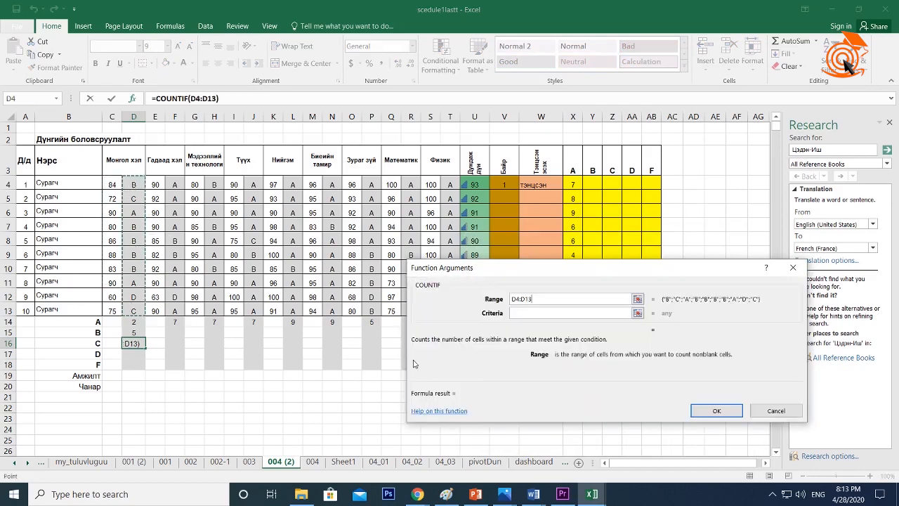
pyautogui.click(525, 312)
pyautogui.write('C')
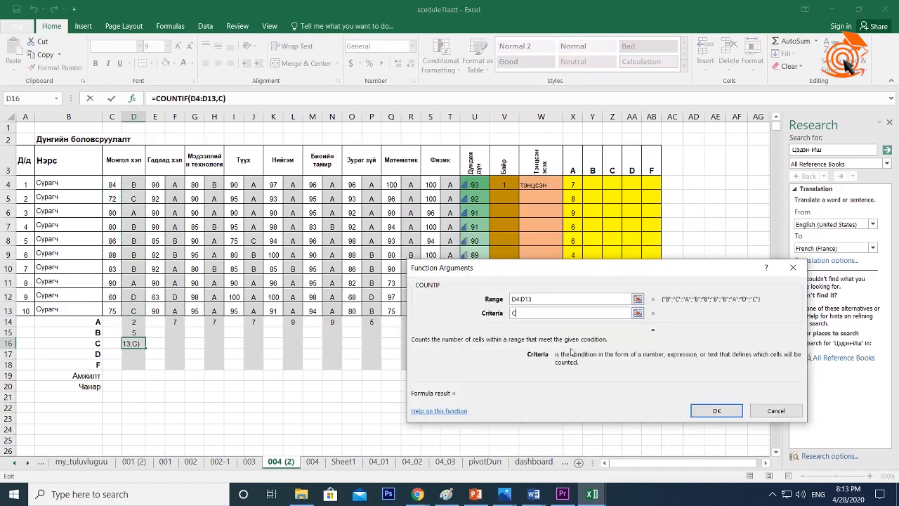
pyautogui.click(695, 413)
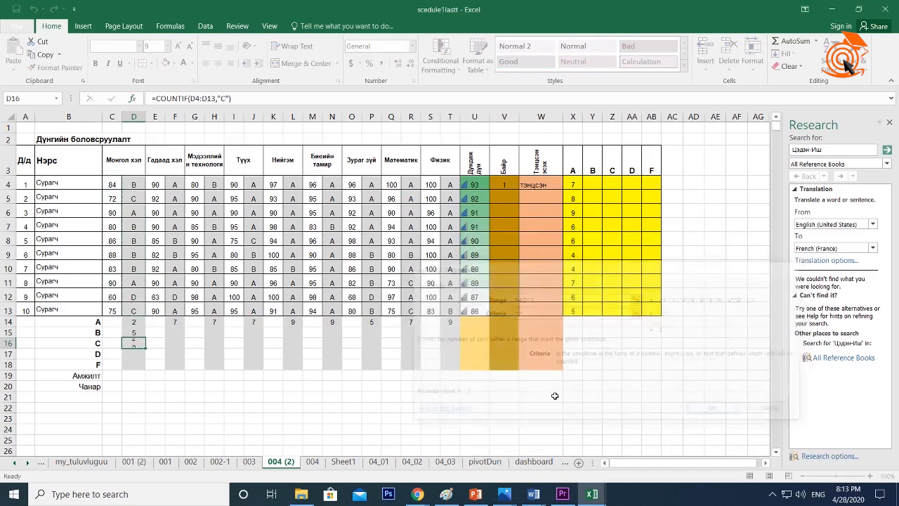
# Count the "D" grades of D4:D13 in D17 with a COUNTIF function.
pyautogui.click(138, 352)
pyautogui.click(132, 98)
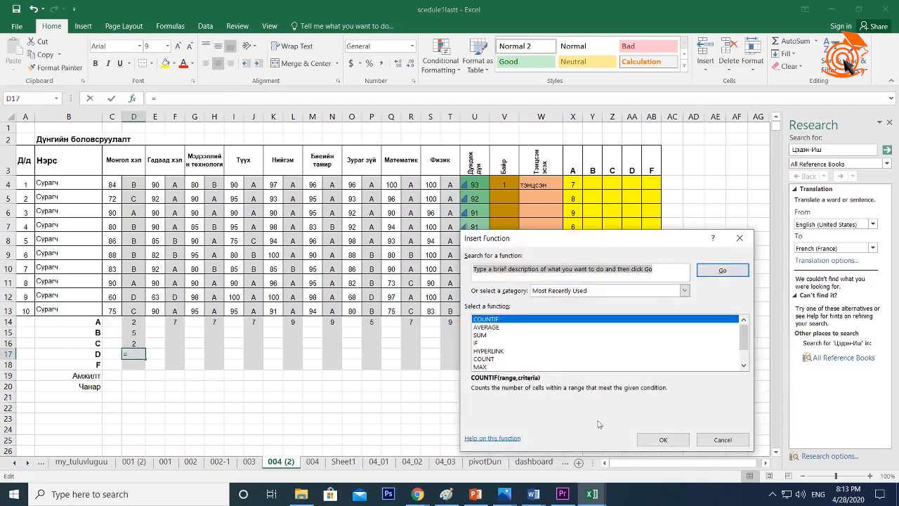
pyautogui.click(647, 442)
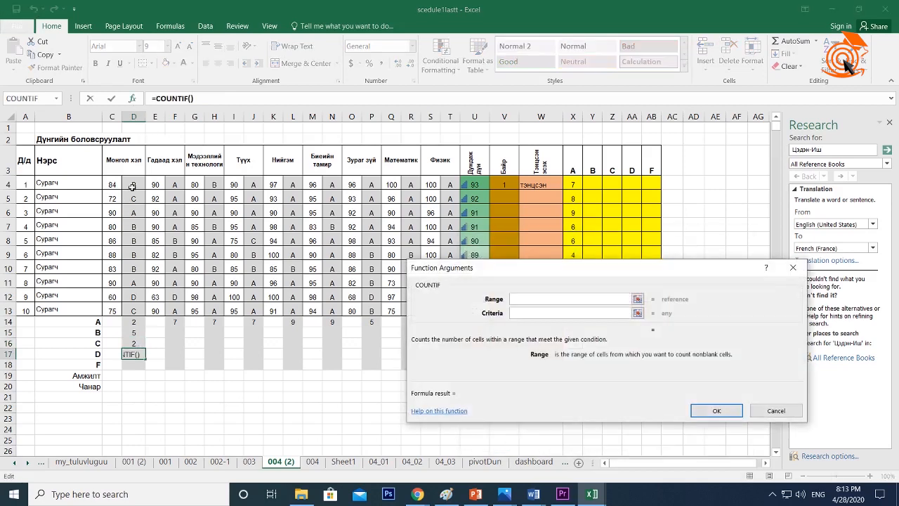
pyautogui.moveTo(133, 184); pyautogui.dragTo(127, 307)
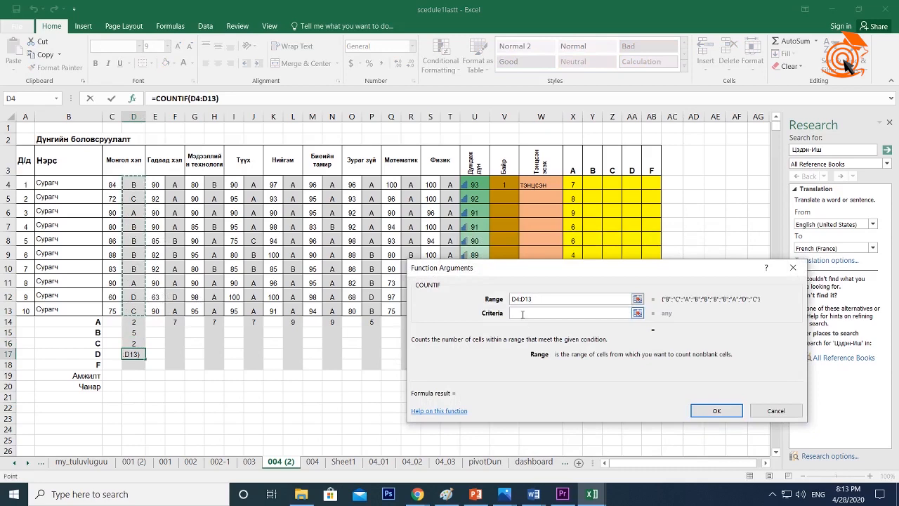
pyautogui.click(522, 313)
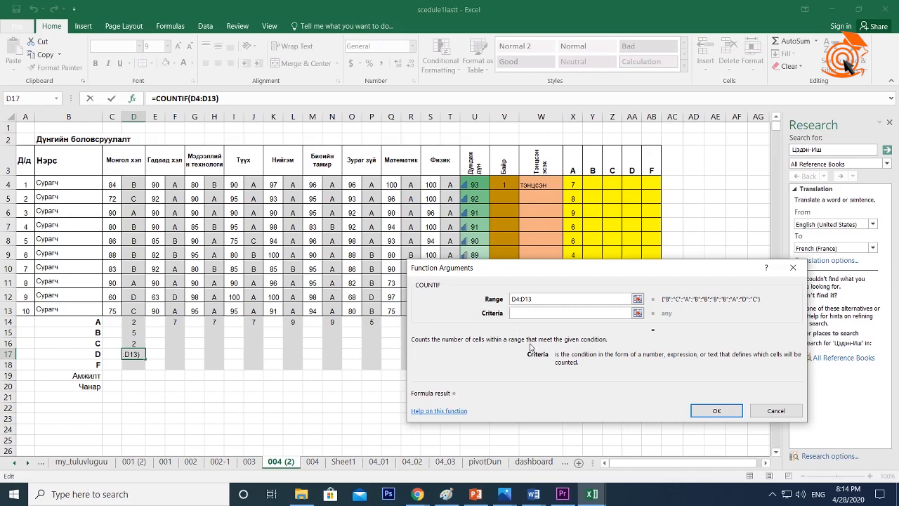
pyautogui.write('D')
pyautogui.click(717, 410)
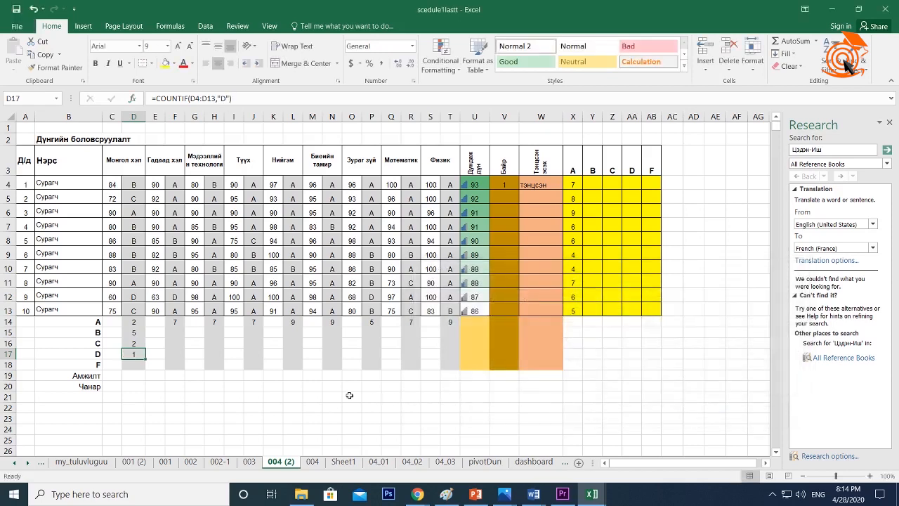
# Fill the D17 formula down to D18 and edit the copy to count the "F" grades in D4:D13.
pyautogui.moveTo(145, 361); pyautogui.dragTo(140, 372)
pyautogui.click(135, 366)
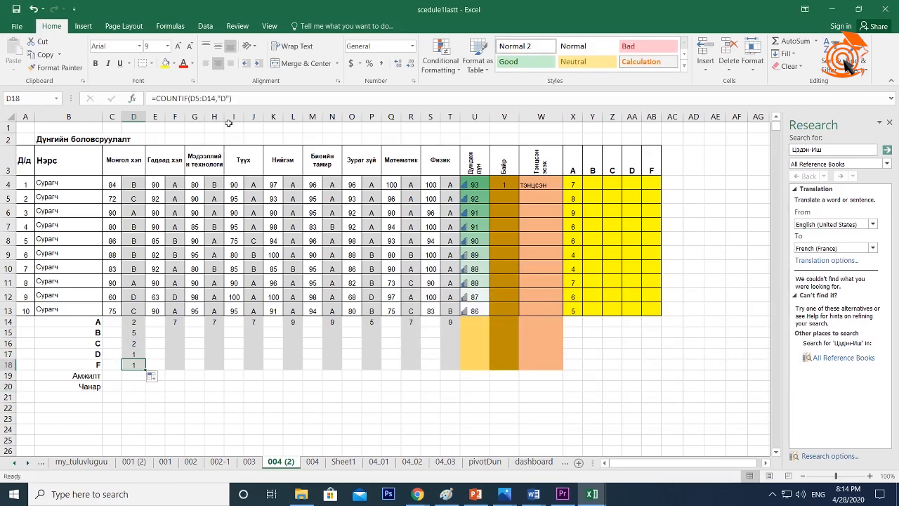
pyautogui.click(241, 98)
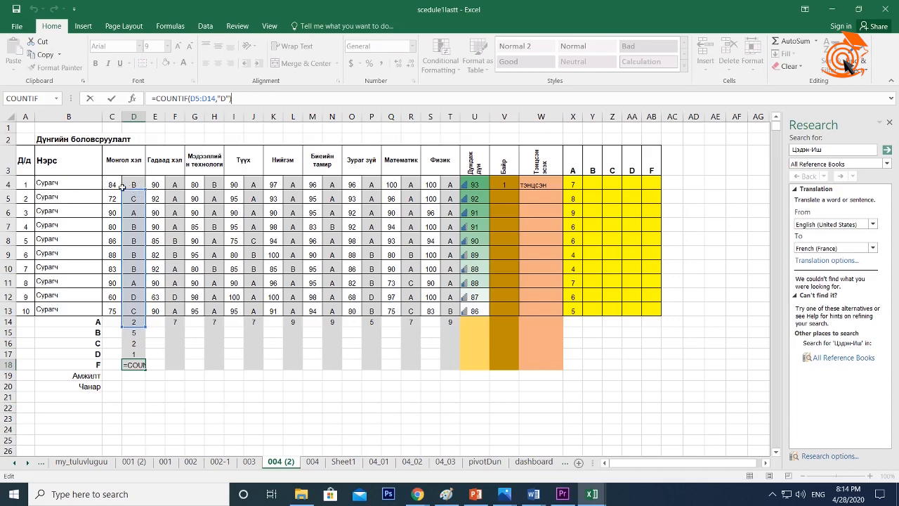
pyautogui.moveTo(120, 188); pyautogui.dragTo(120, 178)
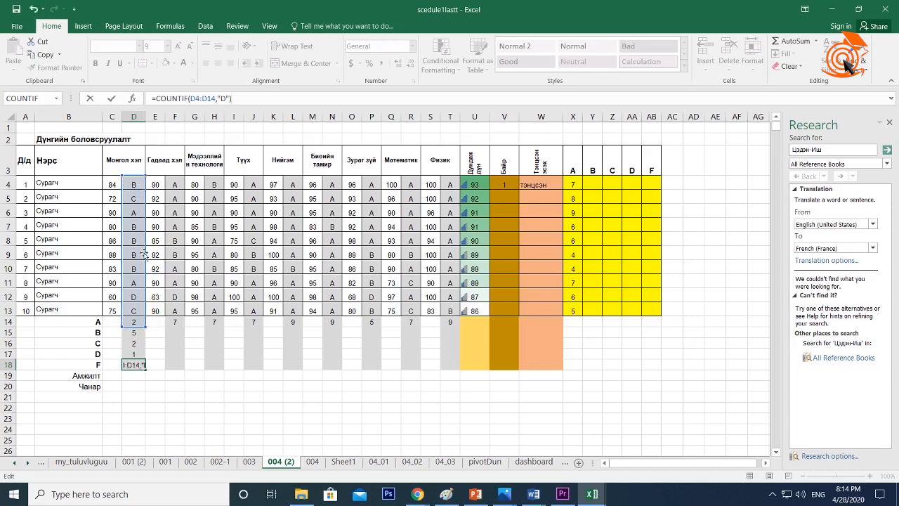
pyautogui.moveTo(144, 325); pyautogui.dragTo(144, 316)
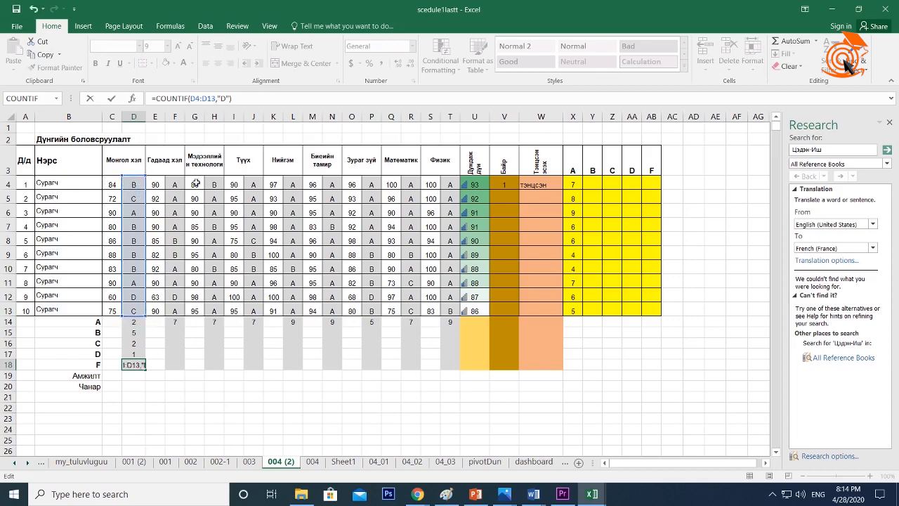
pyautogui.write('F')
pyautogui.click(241, 98)
pyautogui.click(111, 99)
pyautogui.click(140, 396)
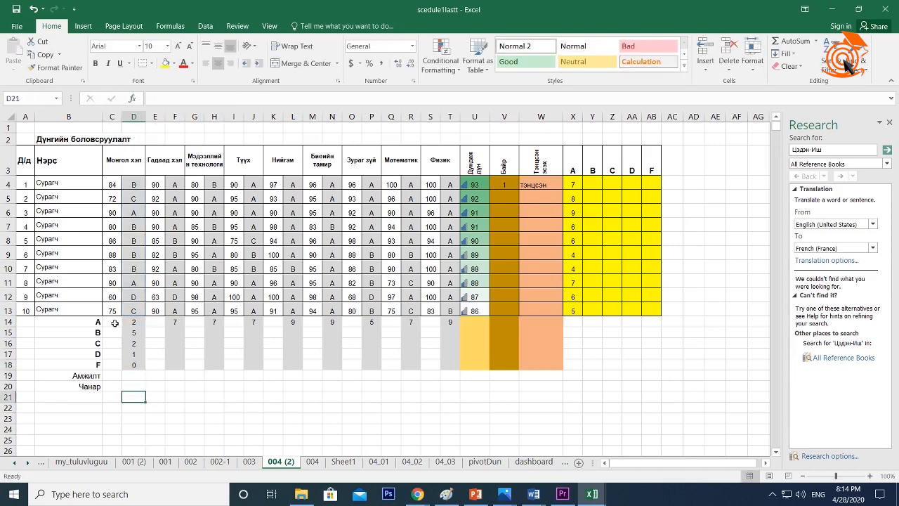
# Fill the first subject's grade counts in C14:D18 across the other subjects to column T.
pyautogui.click(111, 325)
pyautogui.moveTo(111, 325); pyautogui.dragTo(461, 372)
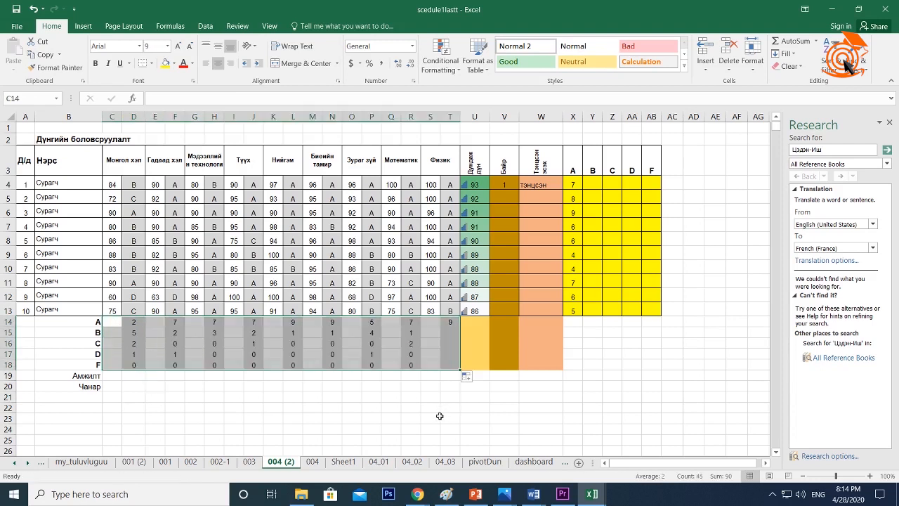
pyautogui.click(339, 417)
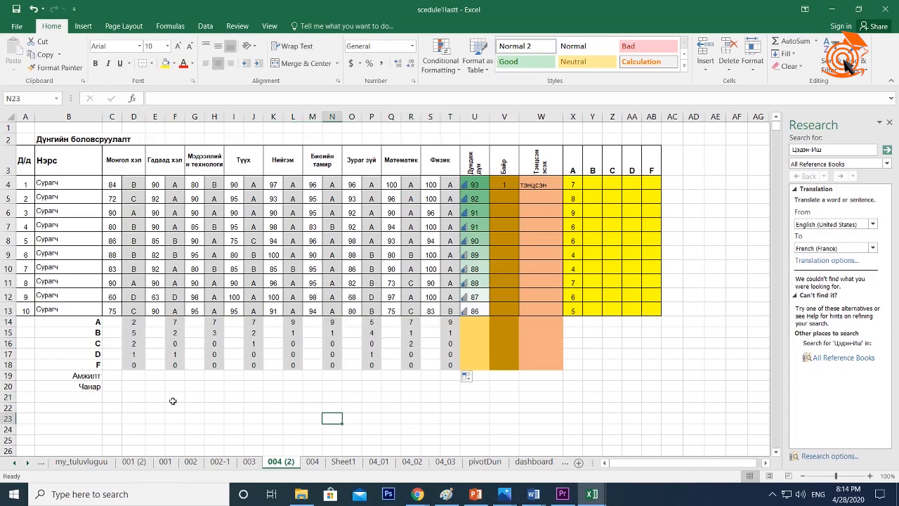
# Start a success-rate formula in D19 that adds the first subject's grade counts in D14, D15, D16 and D17.
pyautogui.click(133, 378)
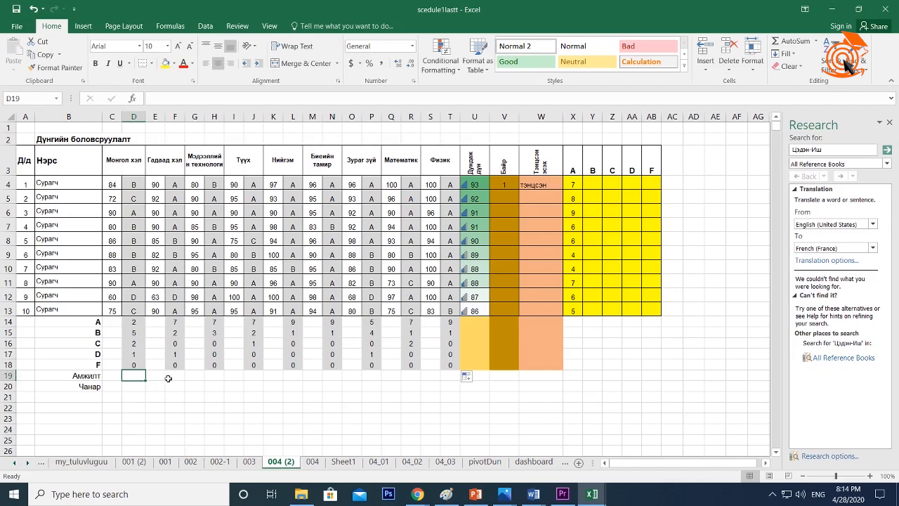
pyautogui.write('=')
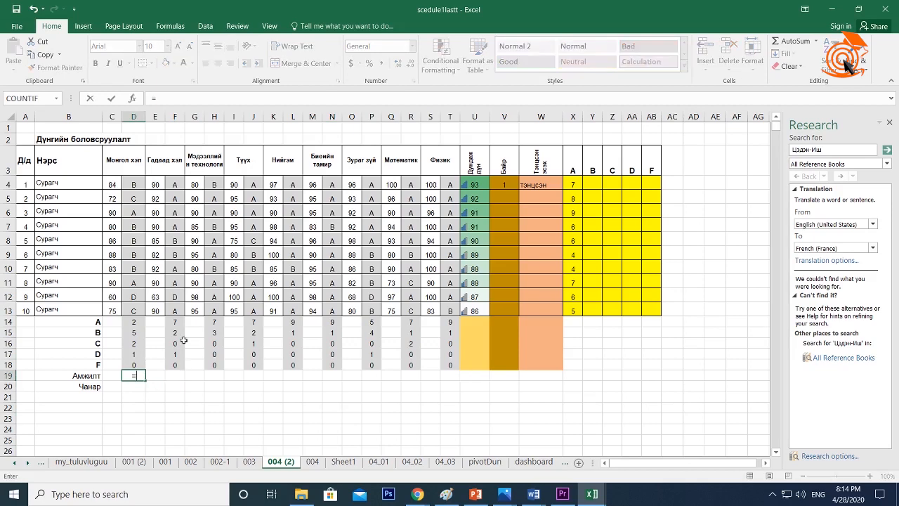
pyautogui.click(136, 321)
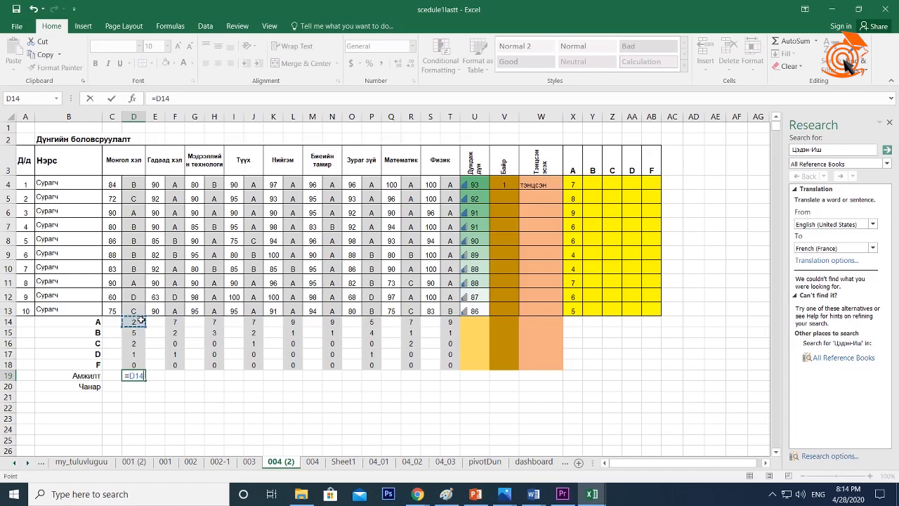
pyautogui.write('+')
pyautogui.click(137, 331)
pyautogui.write('+')
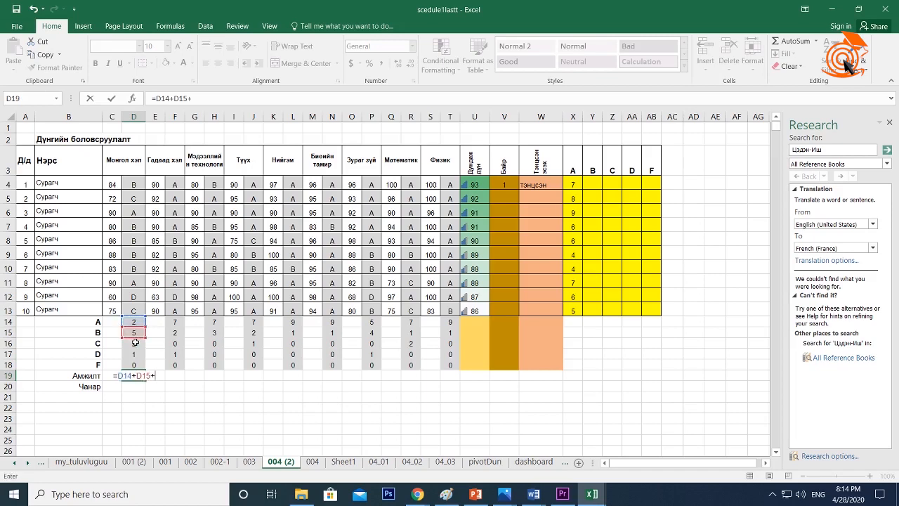
pyautogui.click(134, 342)
pyautogui.write('+')
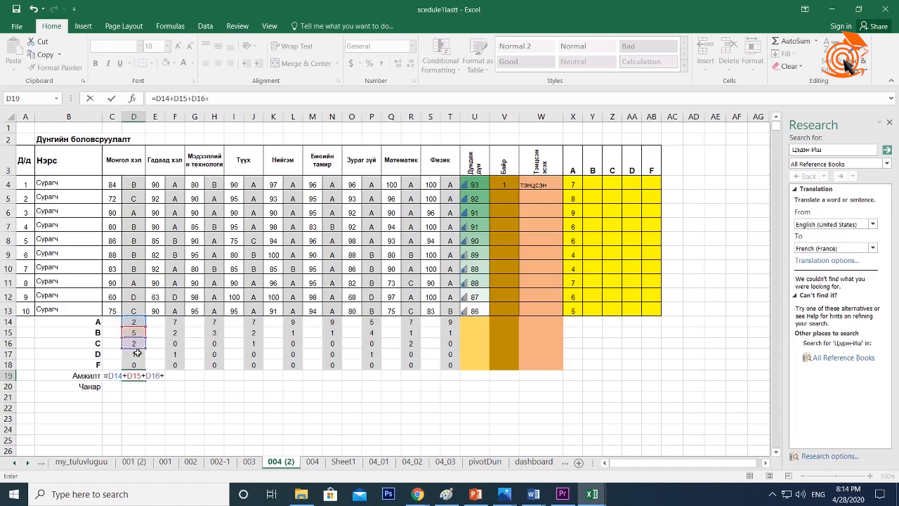
pyautogui.click(137, 352)
pyautogui.write('+')
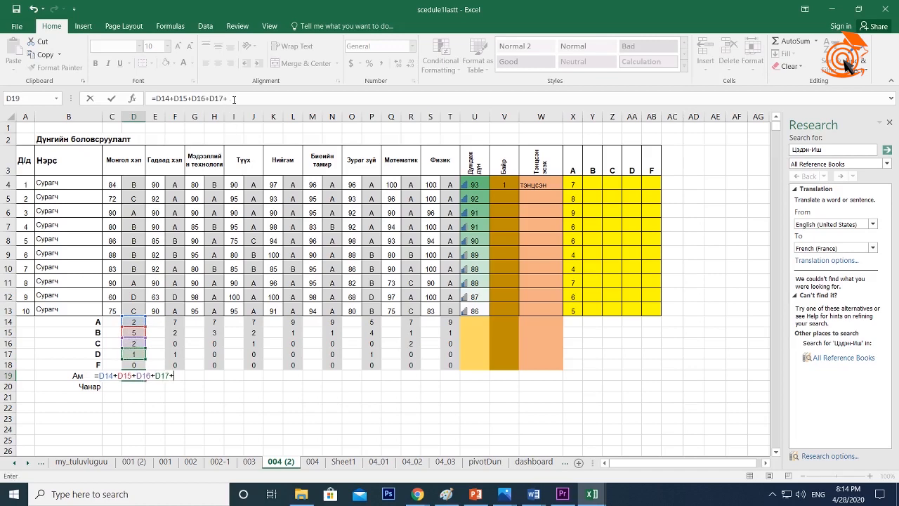
# Enclose the D19 sum in parentheses and complete the formula as =(D14+D15+D16+D17)/10*100.
pyautogui.click(235, 98)
pyautogui.press('BackSpace')
pyautogui.write(')')
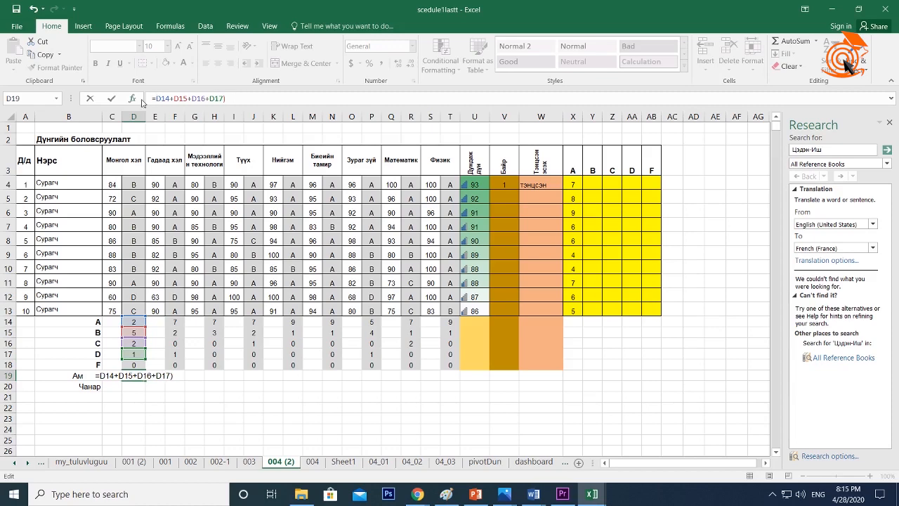
pyautogui.write('(')
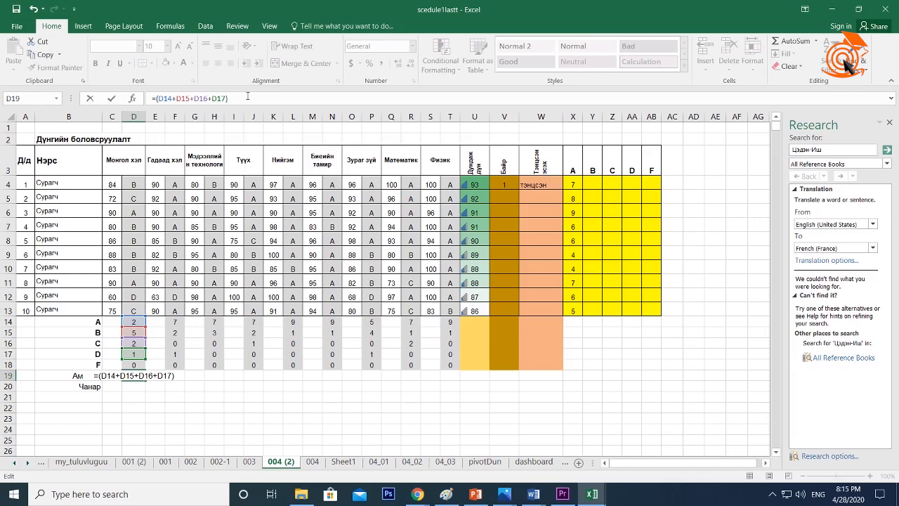
pyautogui.write('/')
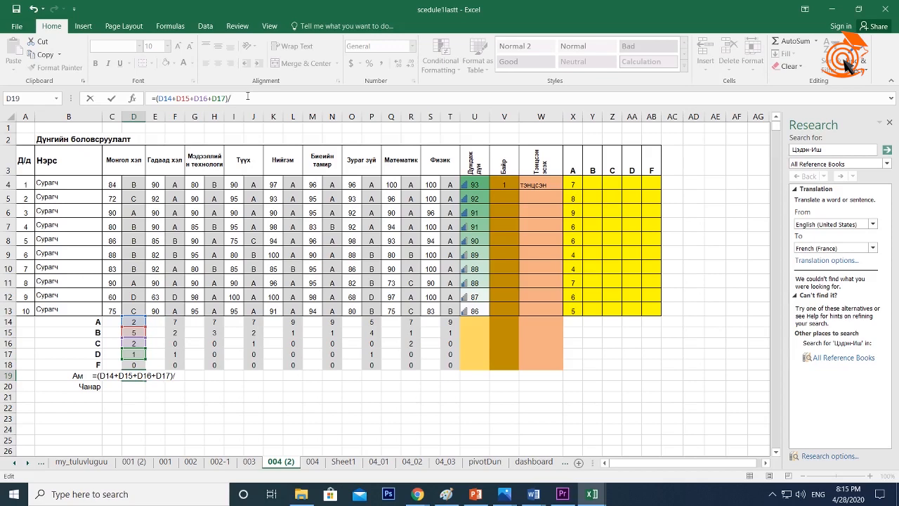
pyautogui.write('10*')
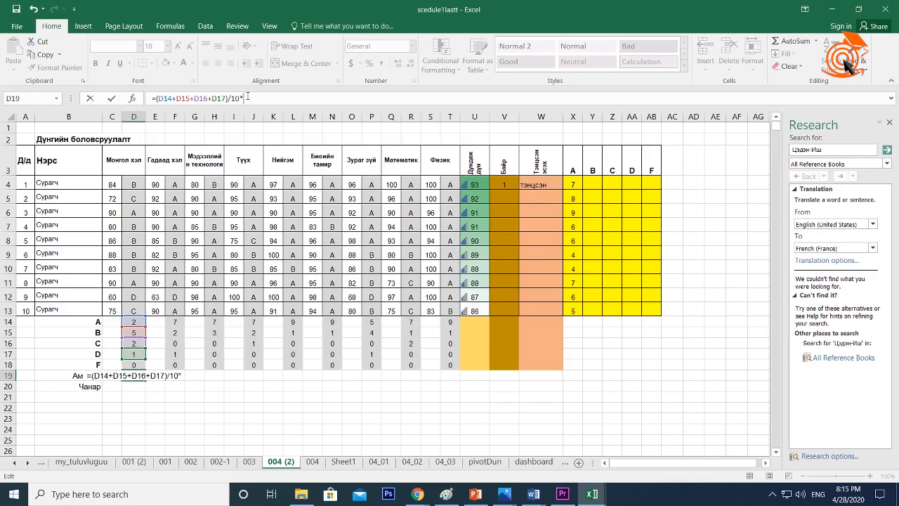
pyautogui.write('100')
pyautogui.press('Return')
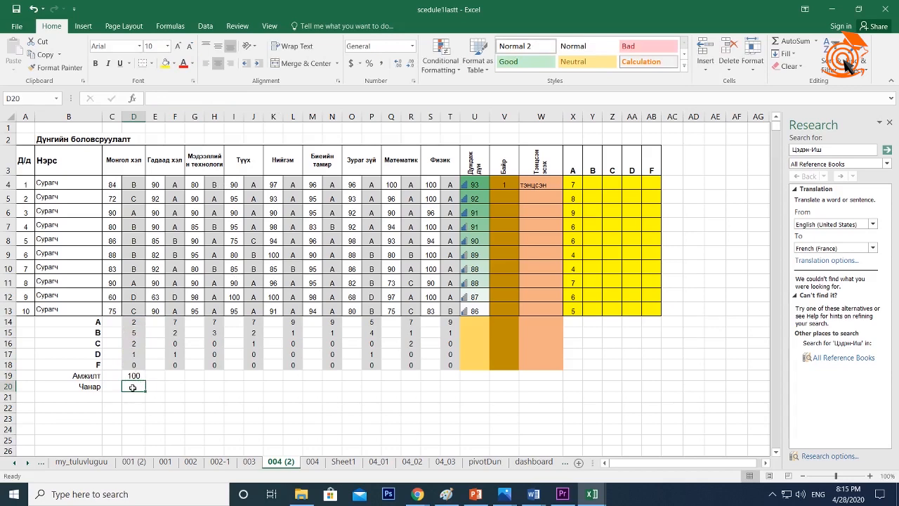
# Calculate the first subject's quality rate in D20 with the formula =(D14+D15)/10*100.
pyautogui.write('=')
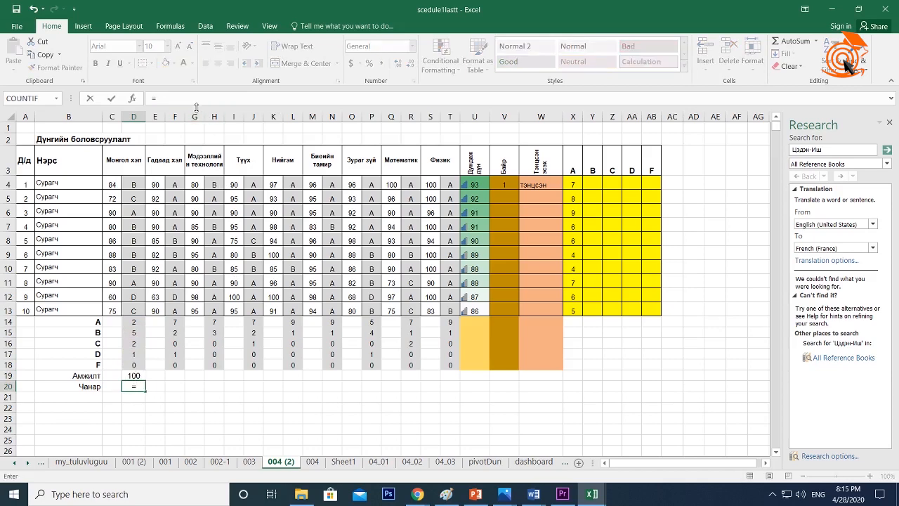
pyautogui.click(133, 321)
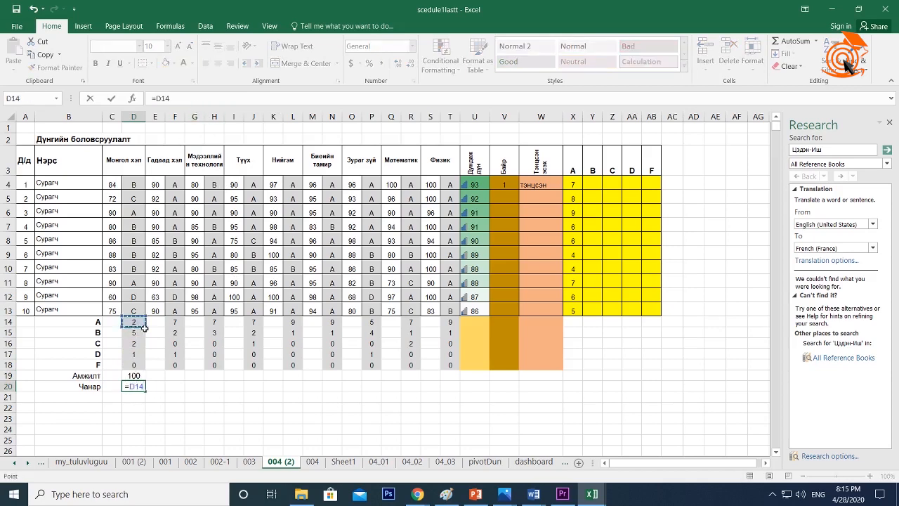
pyautogui.write('+')
pyautogui.click(137, 332)
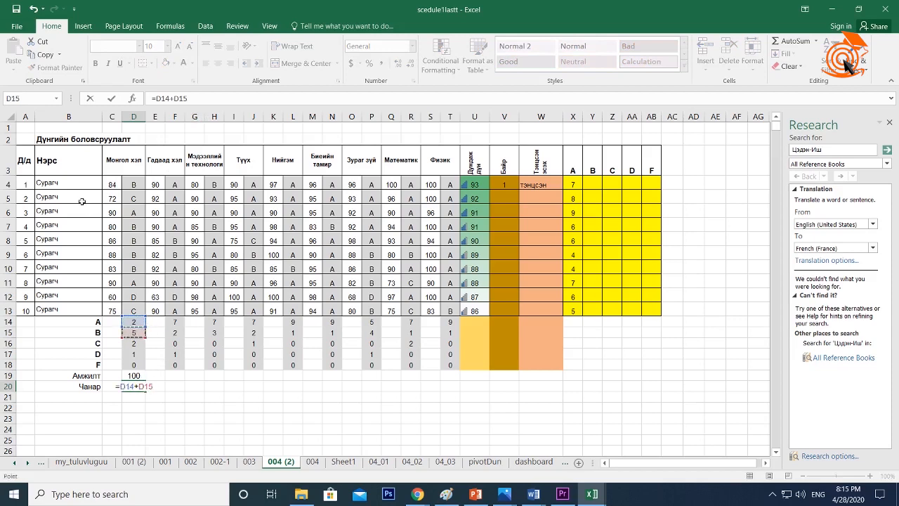
pyautogui.click(156, 98)
pyautogui.write('(')
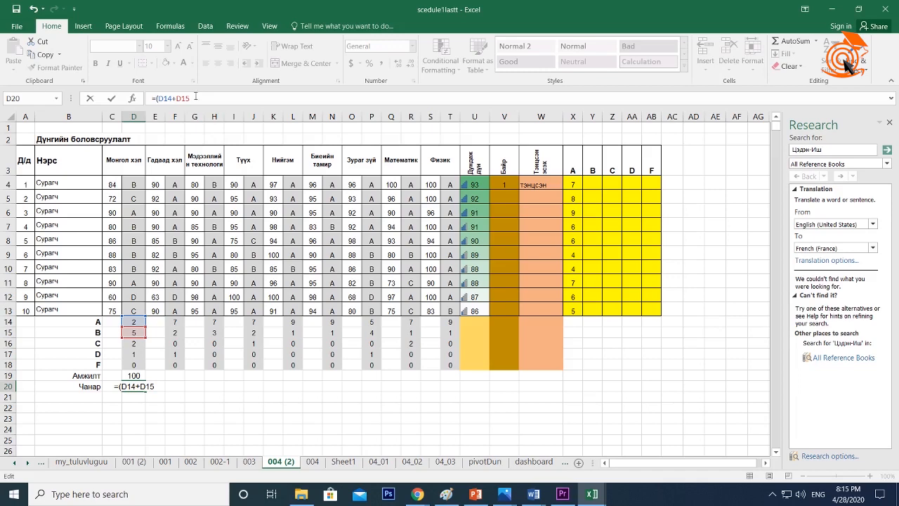
pyautogui.write(')/10*100')
pyautogui.press('Return')
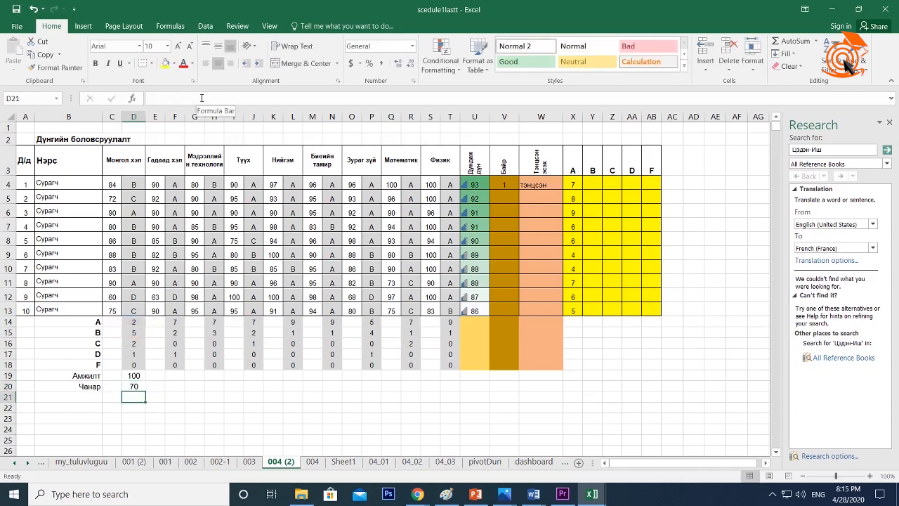
# Fill the success and quality rates in C19:D20 across the other subjects to column T.
pyautogui.click(129, 377)
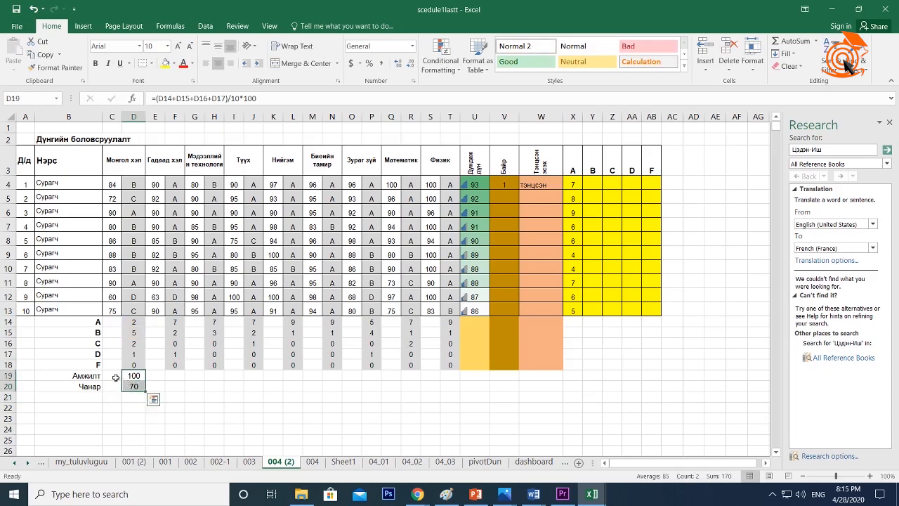
pyautogui.moveTo(115, 377); pyautogui.dragTo(460, 408)
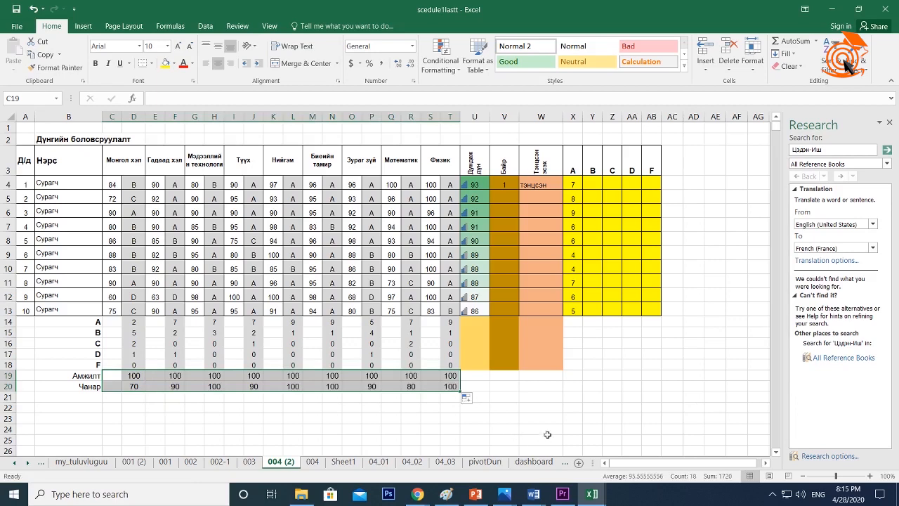
pyautogui.click(546, 422)
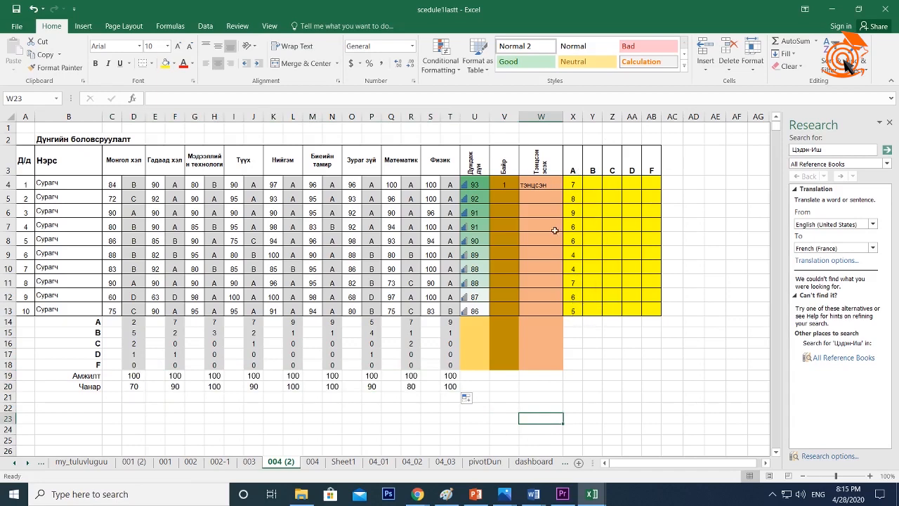
# Review the RANK formula in V4 and its reference range, and fill it down to V13 for all students.
pyautogui.click(509, 185)
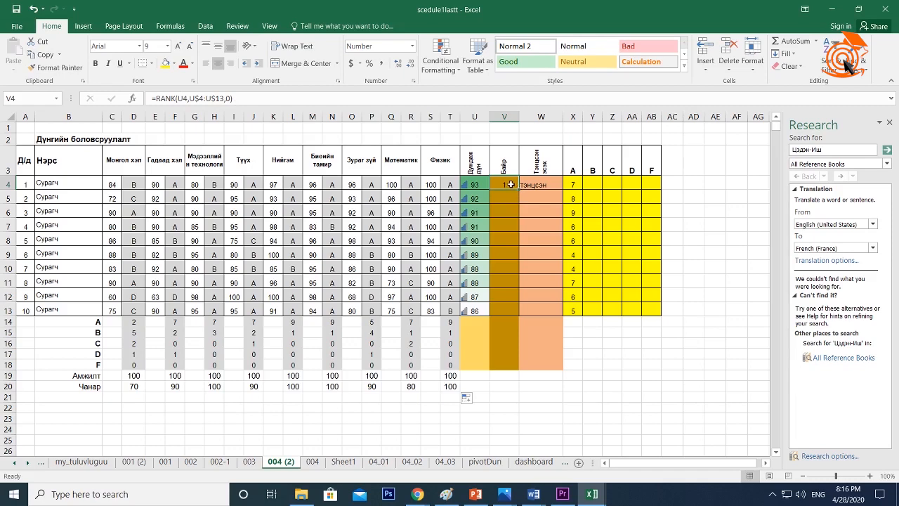
pyautogui.click(198, 98)
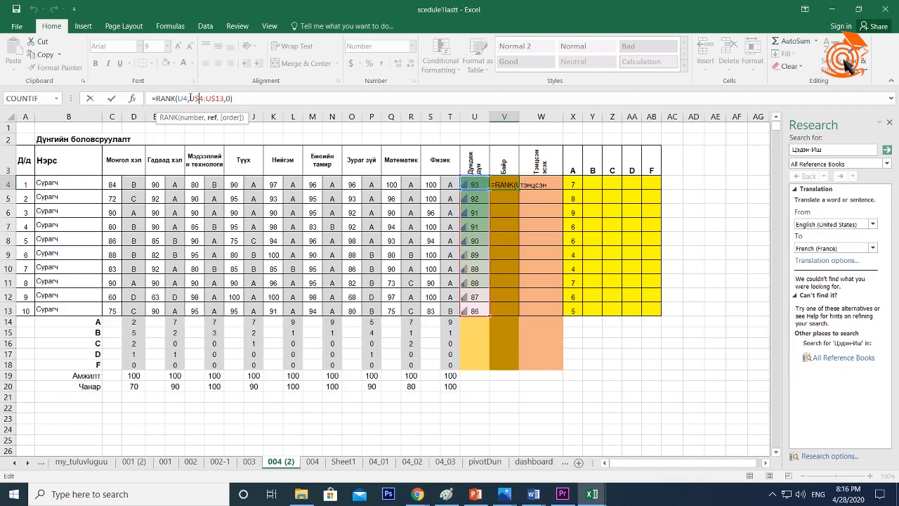
pyautogui.moveTo(189, 99); pyautogui.dragTo(222, 99)
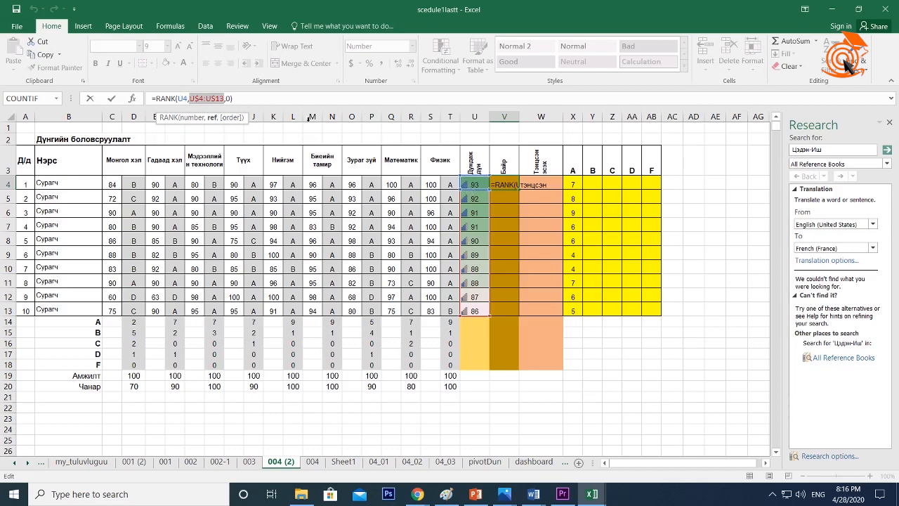
pyautogui.click(253, 98)
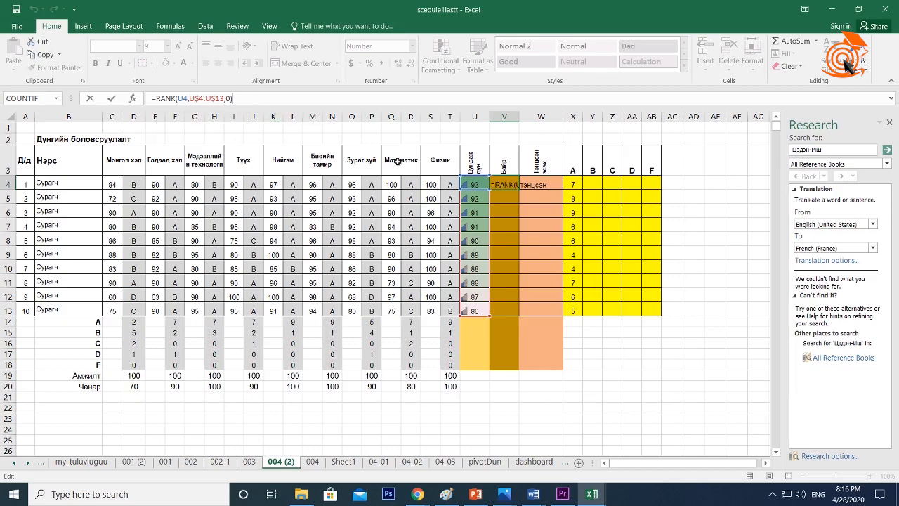
pyautogui.press('Return')
pyautogui.click(507, 189)
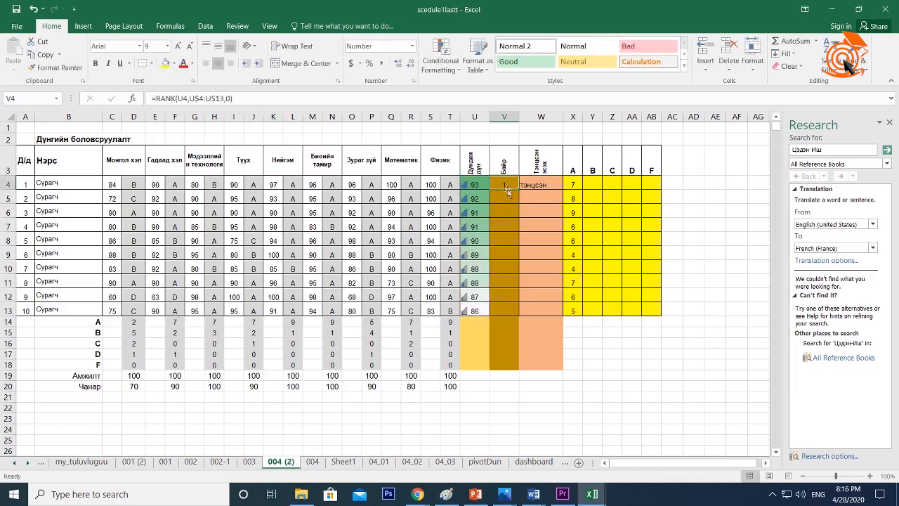
pyautogui.moveTo(519, 192); pyautogui.dragTo(520, 312)
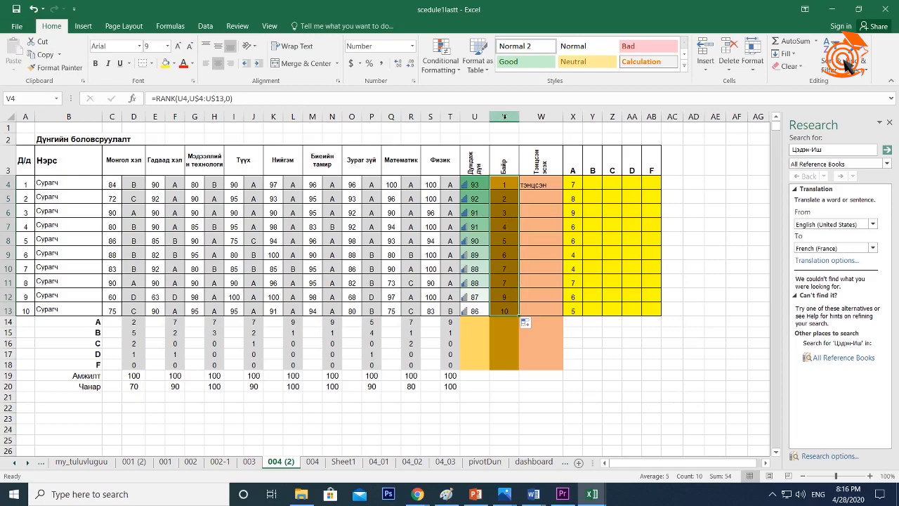
# Examine the pass/fail IF formula in W4.
pyautogui.click(552, 185)
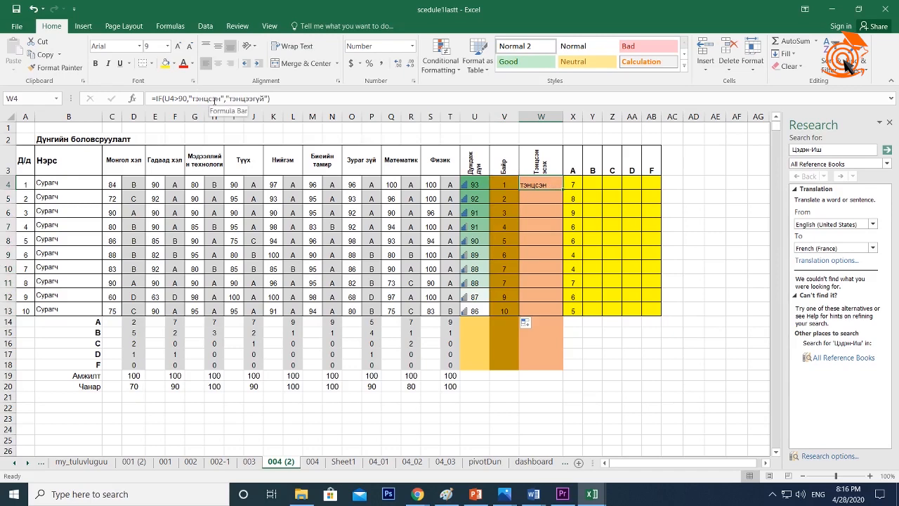
pyautogui.click(240, 99)
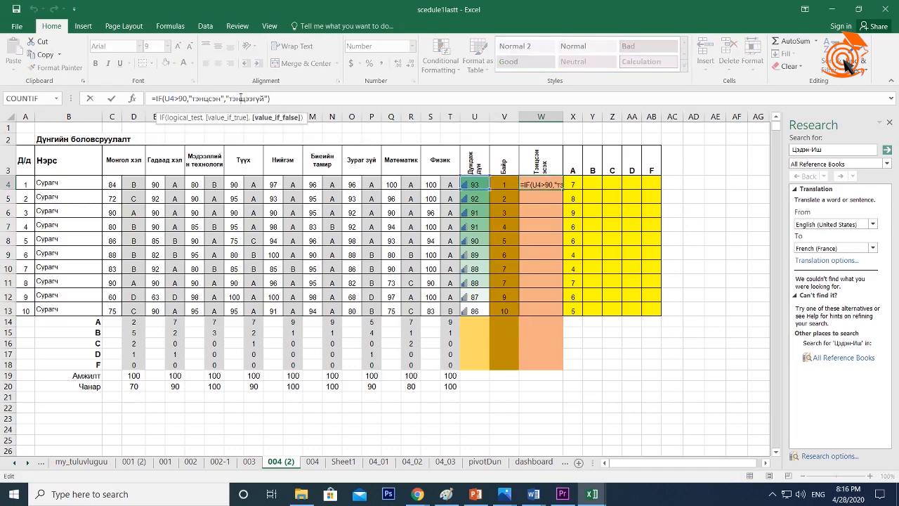
pyautogui.moveTo(281, 98); pyautogui.dragTo(152, 99)
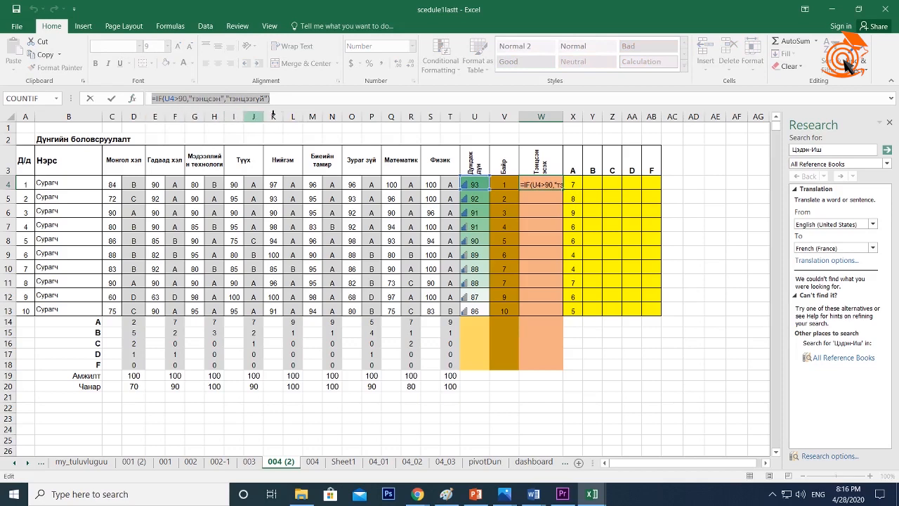
pyautogui.click(289, 98)
pyautogui.press('Return')
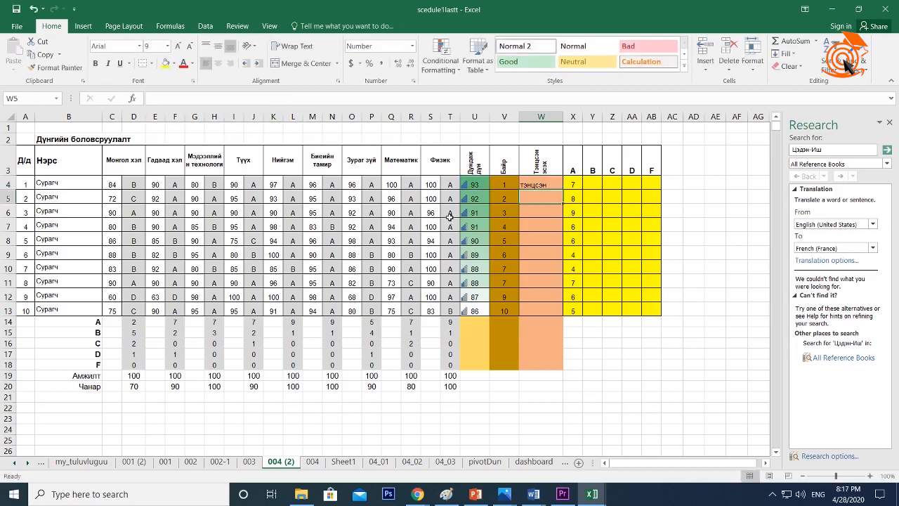
# Start an IF function in W5 with the logical test U5>70 on the student's average.
pyautogui.click(134, 98)
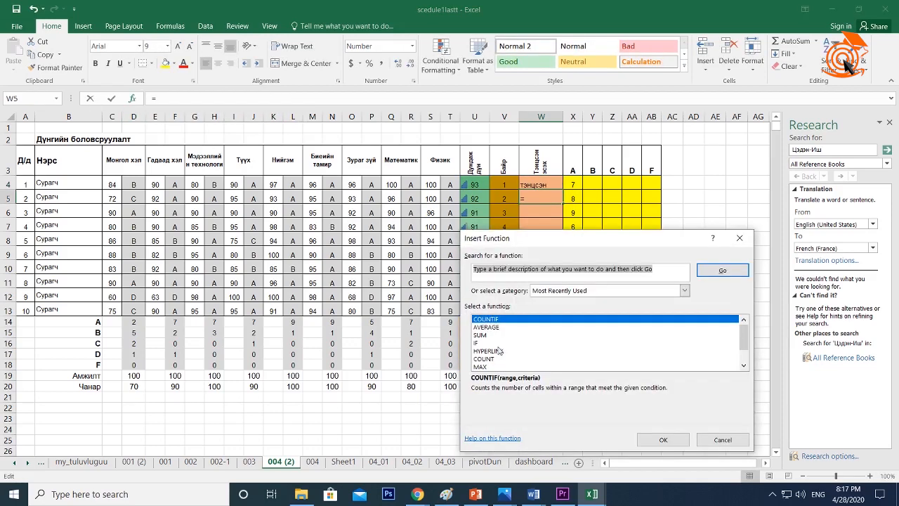
pyautogui.click(484, 344)
pyautogui.click(664, 440)
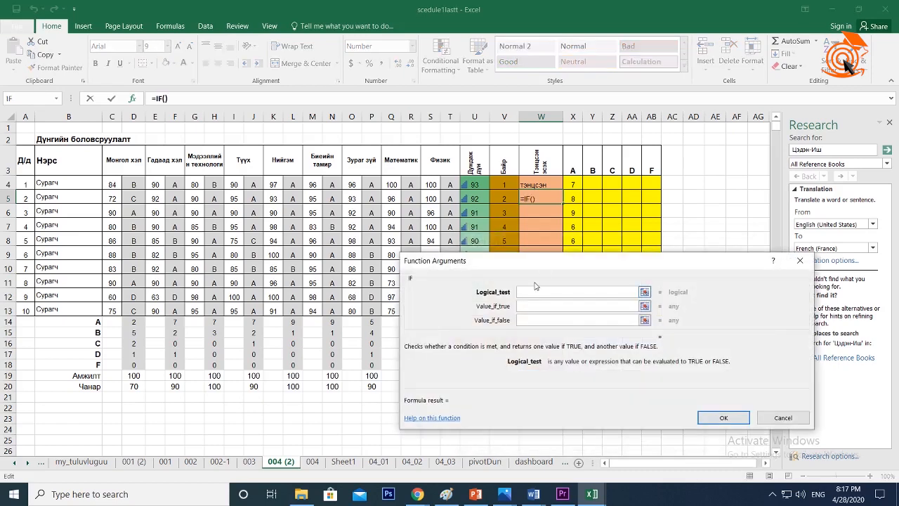
pyautogui.moveTo(544, 268); pyautogui.dragTo(451, 314)
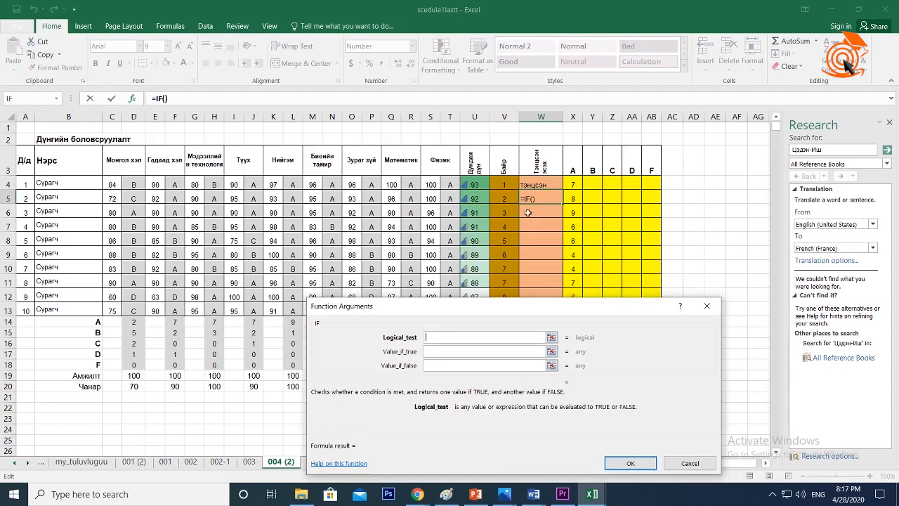
pyautogui.click(475, 199)
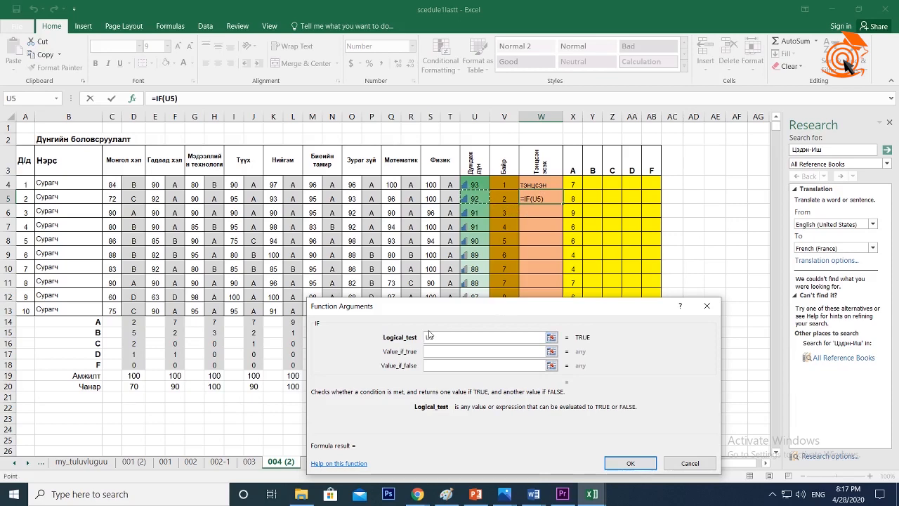
pyautogui.write('>70')
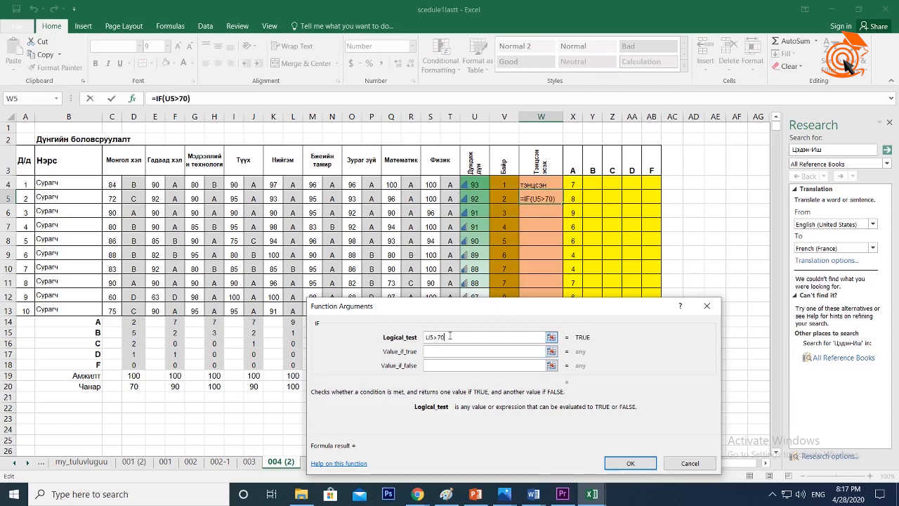
# Complete the W5 IF formula with "тэнцсэн" if true and "тэнцээгүй" if false, and fill it down to W13.
pyautogui.click(427, 351)
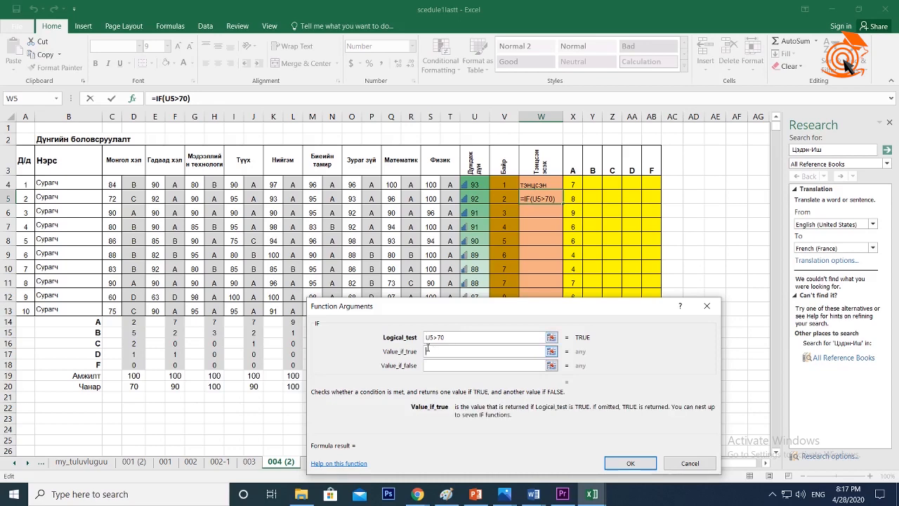
pyautogui.write('M')
pyautogui.press('BackSpace')
pyautogui.hotkey('alt', 'shift')
pyautogui.write('тэнцсэн')
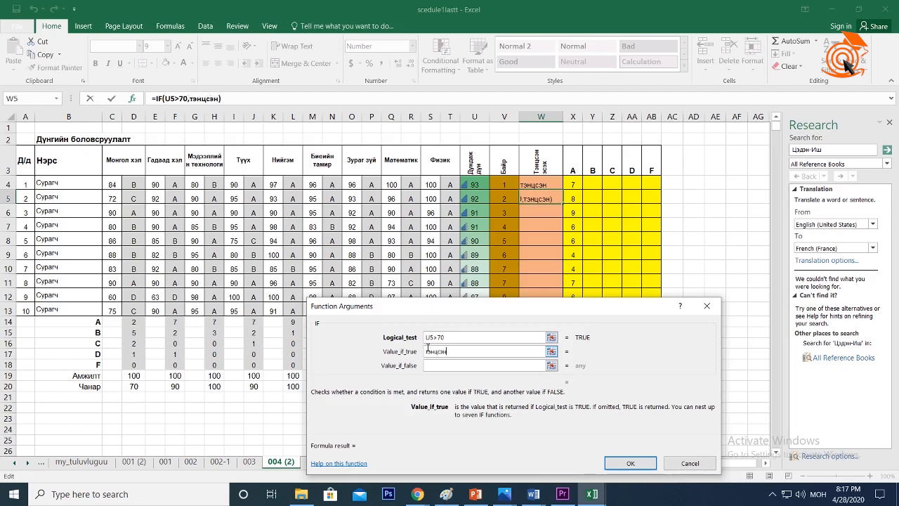
pyautogui.click(434, 366)
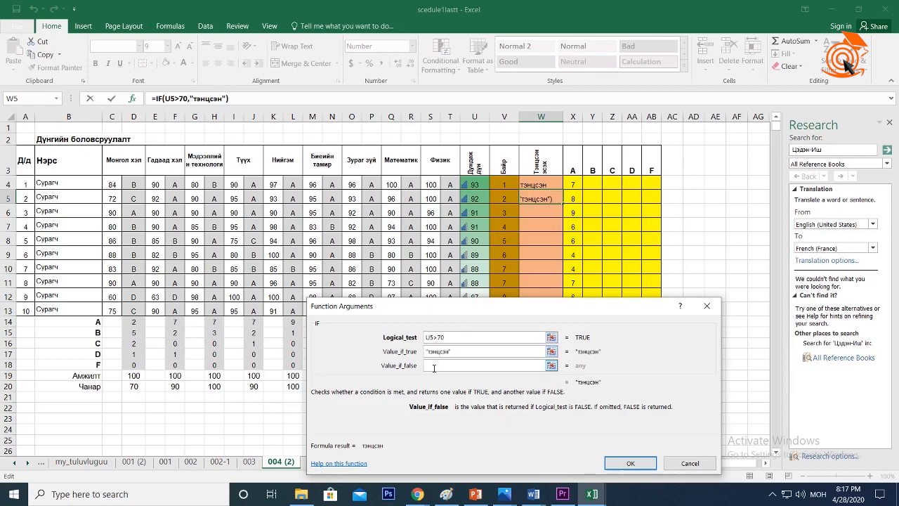
pyautogui.write('тэнц')
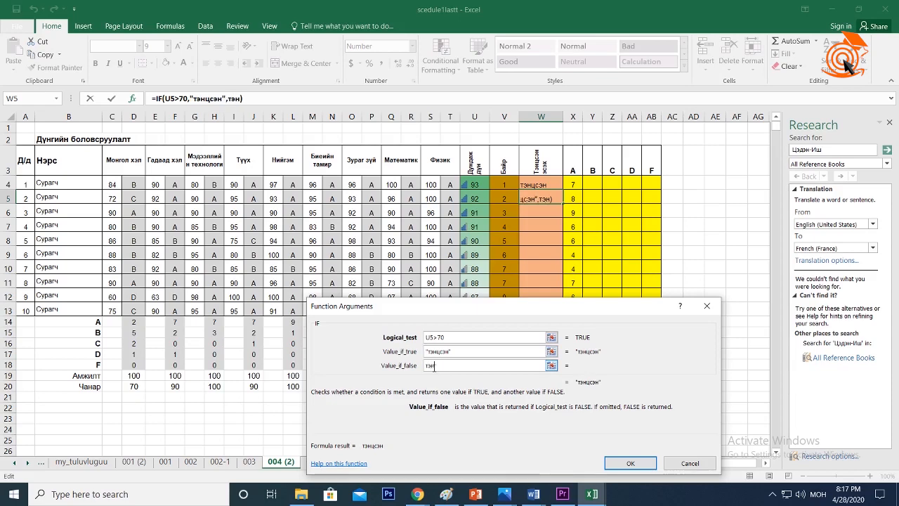
pyautogui.write('ээгүй')
pyautogui.click(632, 464)
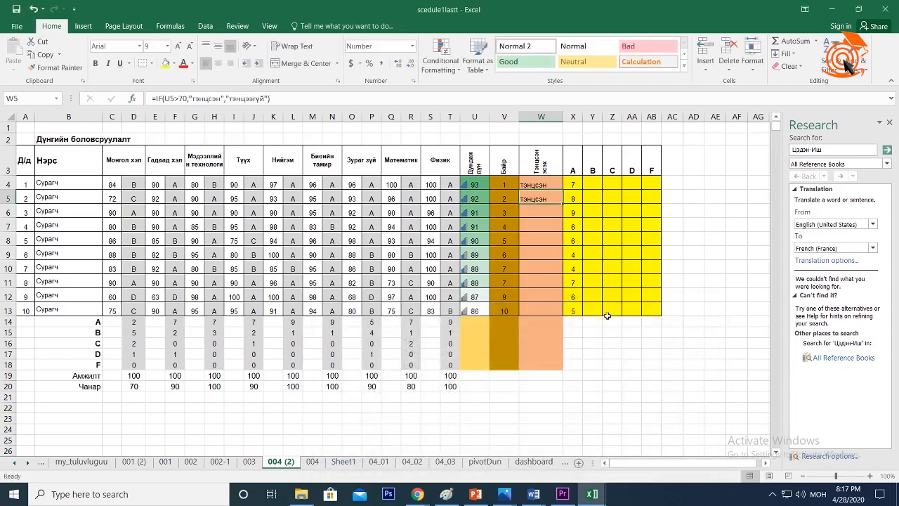
pyautogui.moveTo(562, 205); pyautogui.dragTo(560, 309)
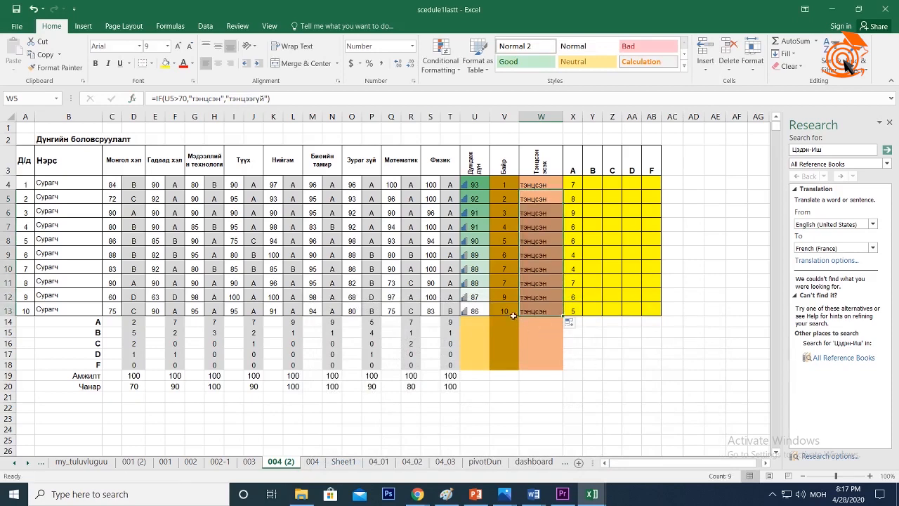
# Replace the ninth student's average in U12 with 68 to test the pass/fail formula.
pyautogui.click(477, 297)
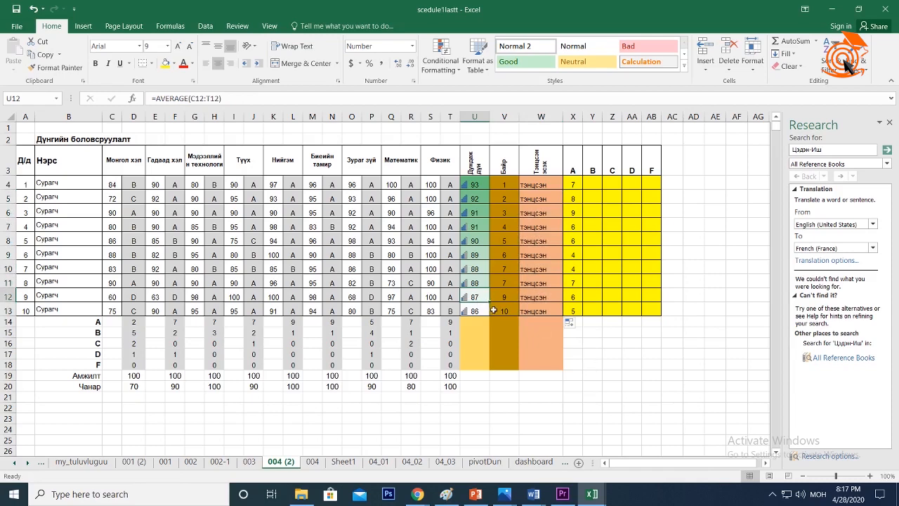
pyautogui.write('68')
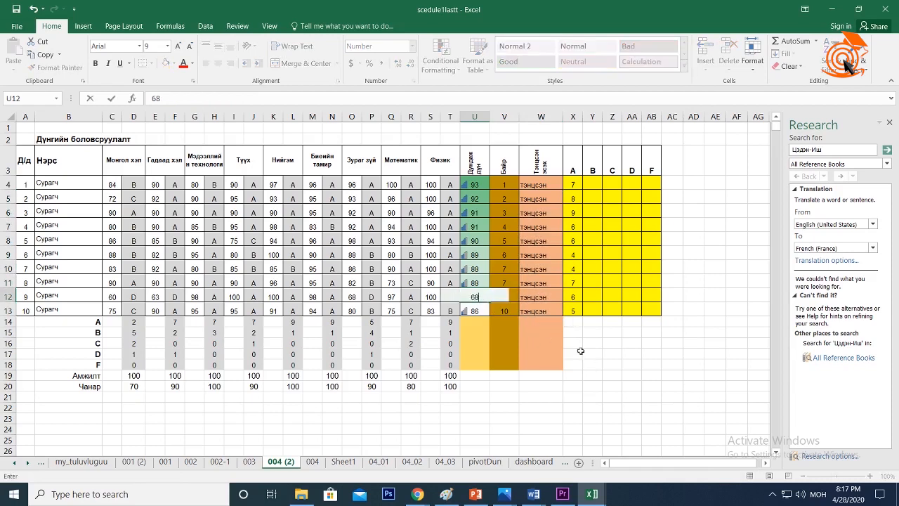
pyautogui.click(605, 362)
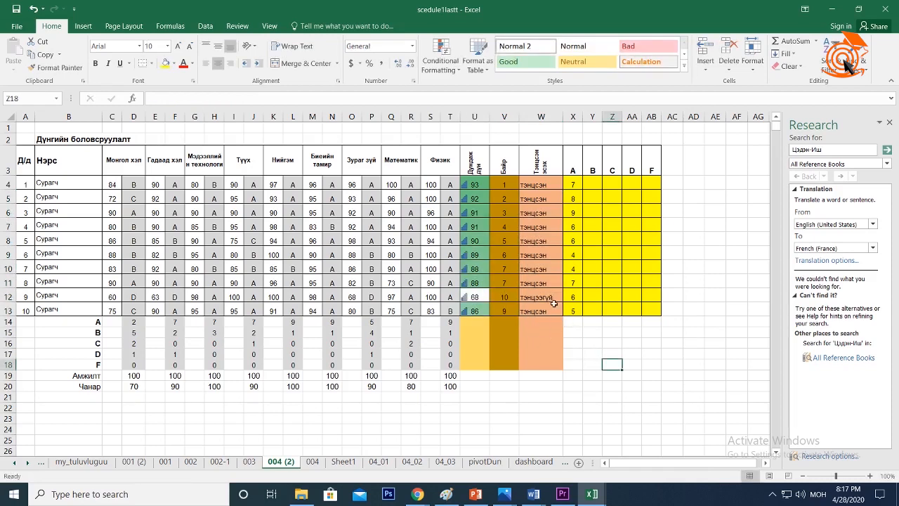